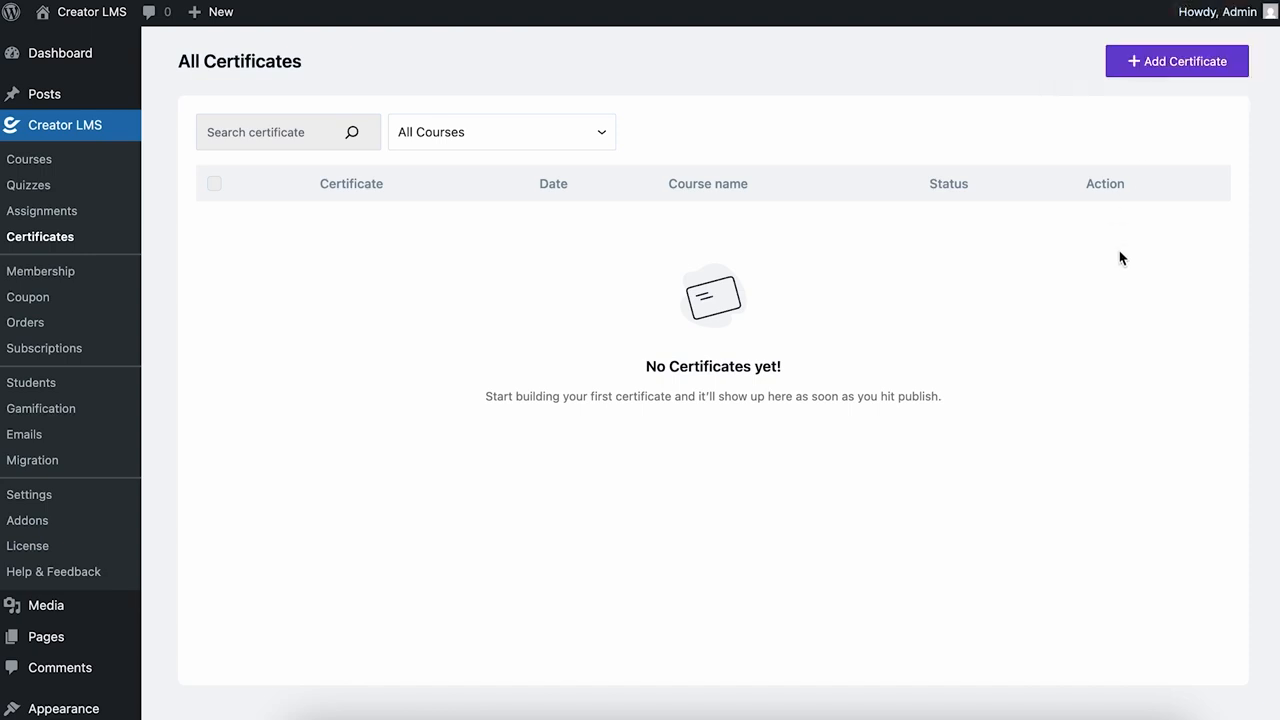
Create a certificate from the gold-lined template with black corner squares and name it "Digital Marketing Certification"
{"action": "left_click", "coordinate": [1200, 72]}
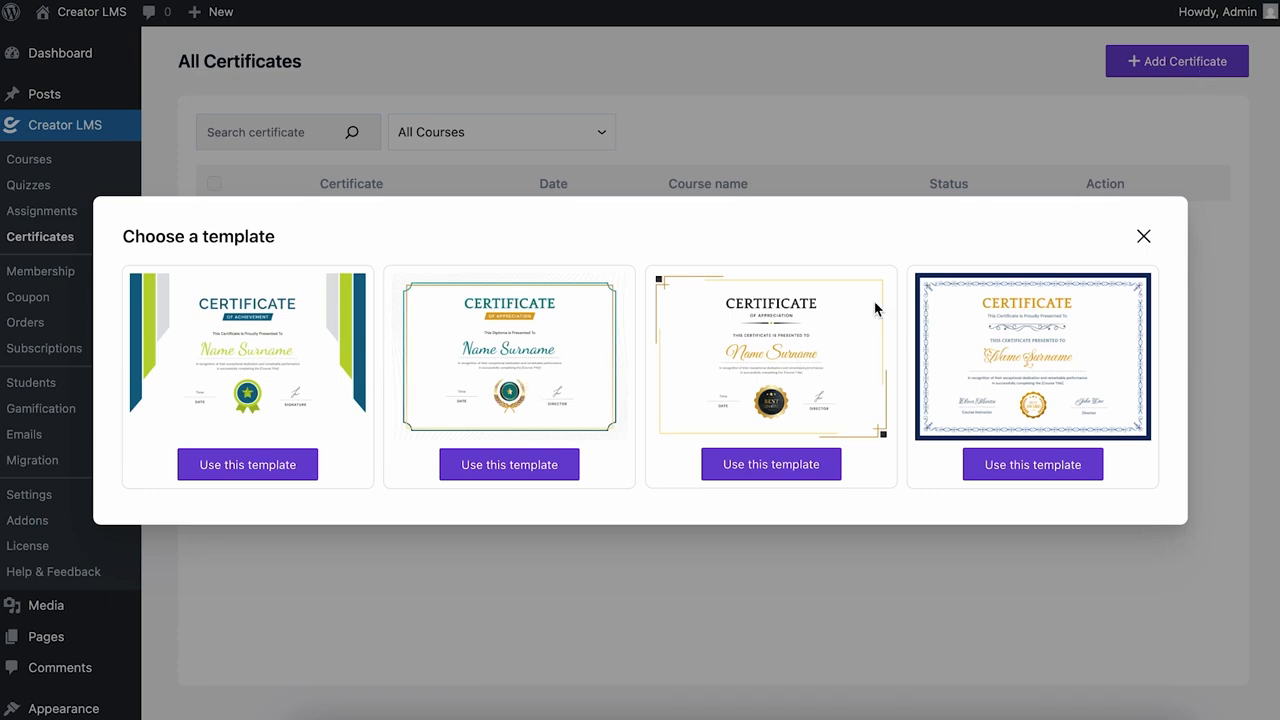
{"action": "left_click", "coordinate": [810, 470]}
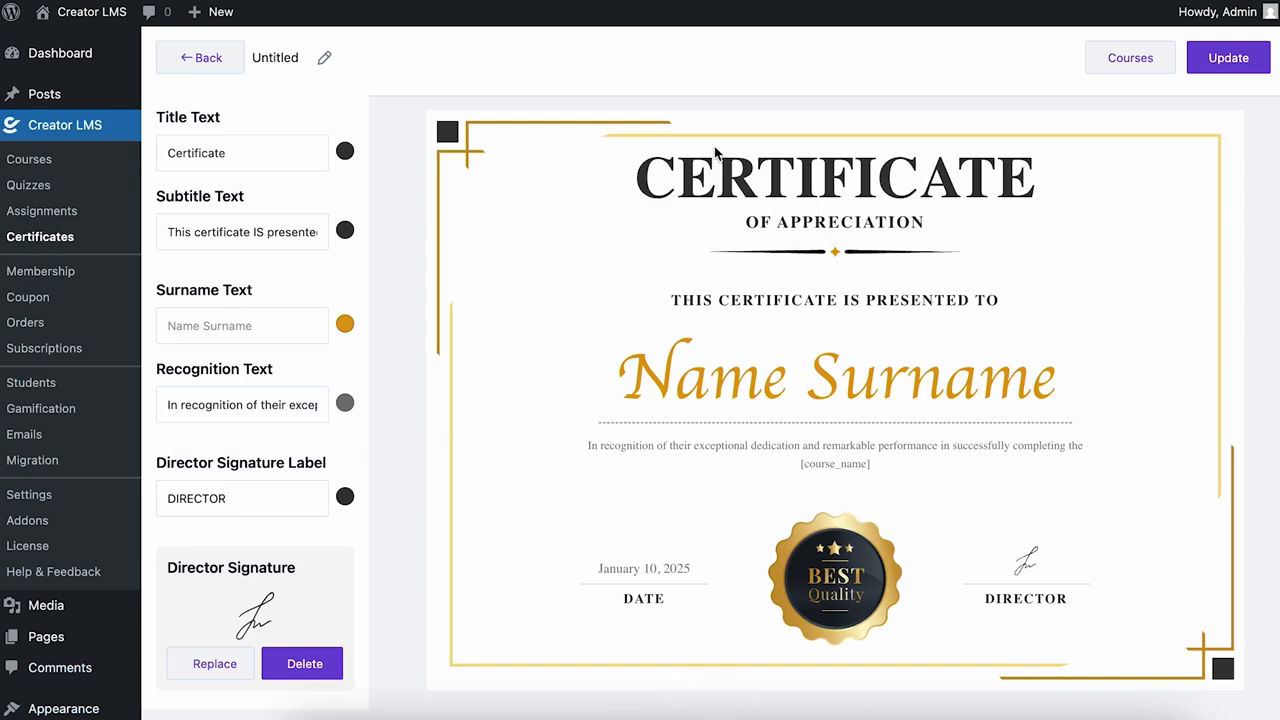
{"action": "left_click", "coordinate": [323, 57]}
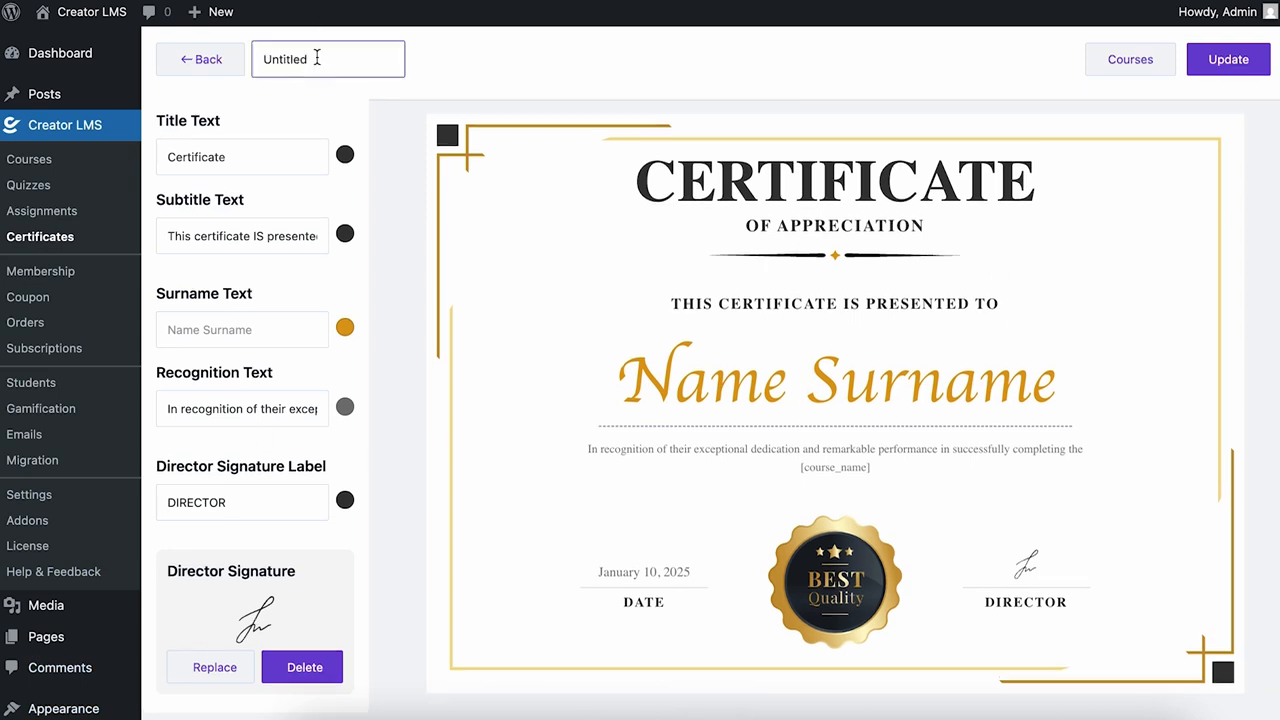
{"action": "key", "text": "ctrl+a"}
{"action": "type", "text": "D"}
{"action": "type", "text": "igital Mar"}
{"action": "type", "text": "keting "}
{"action": "type", "text": "Certification"}
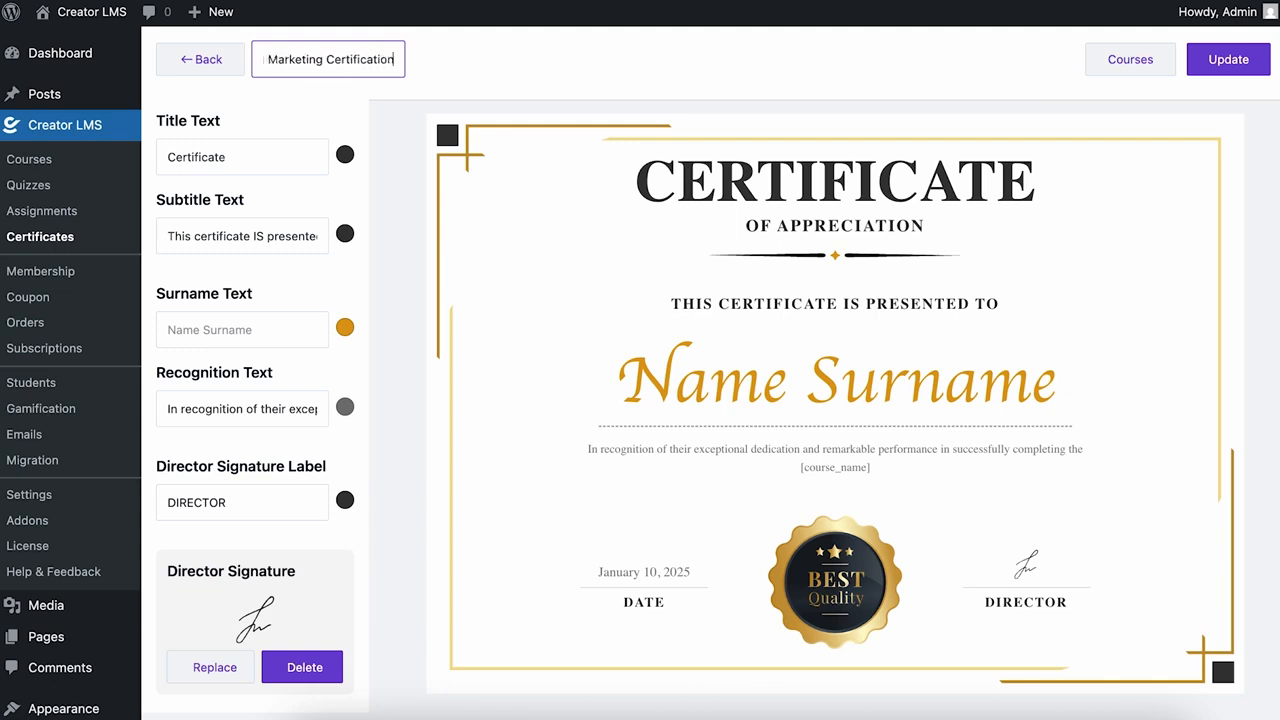
{"action": "triple_click", "coordinate": [330, 62]}
{"action": "left_click", "coordinate": [232, 216]}
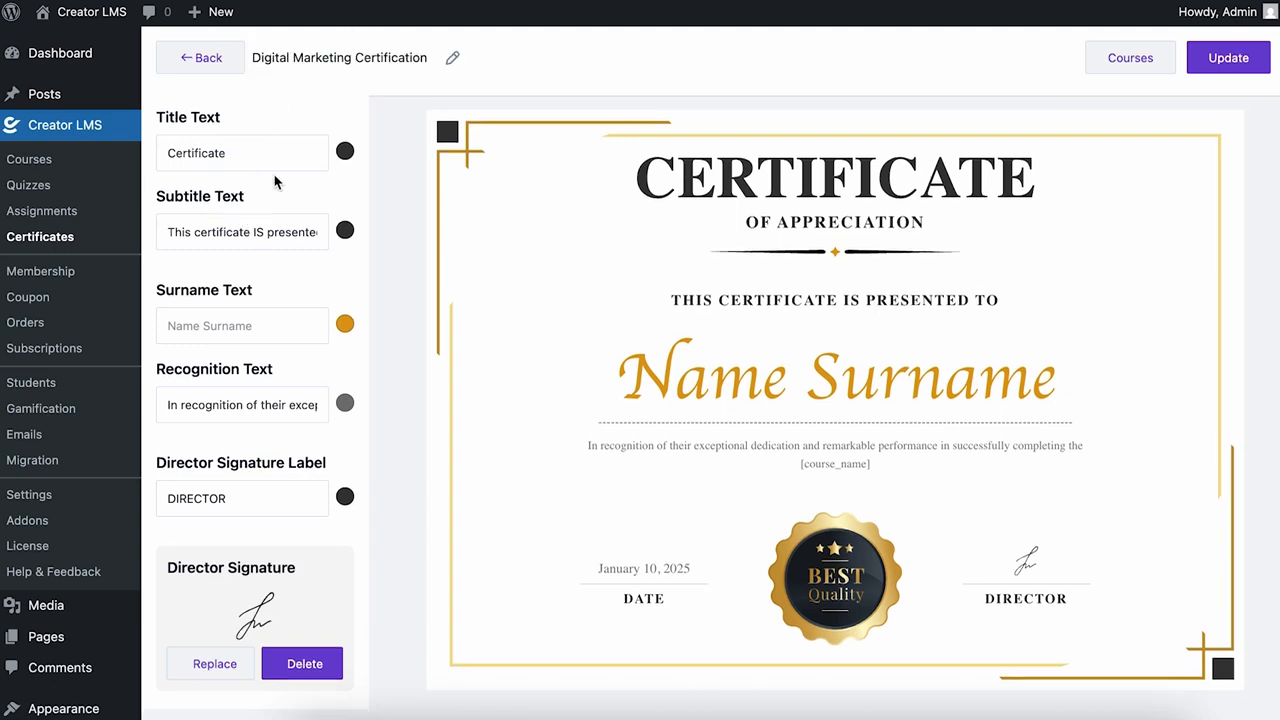
Replace the certificate's subtitle text with "This recognition Is presented to,"
{"action": "left_click", "coordinate": [251, 163]}
{"action": "double_click", "coordinate": [252, 165]}
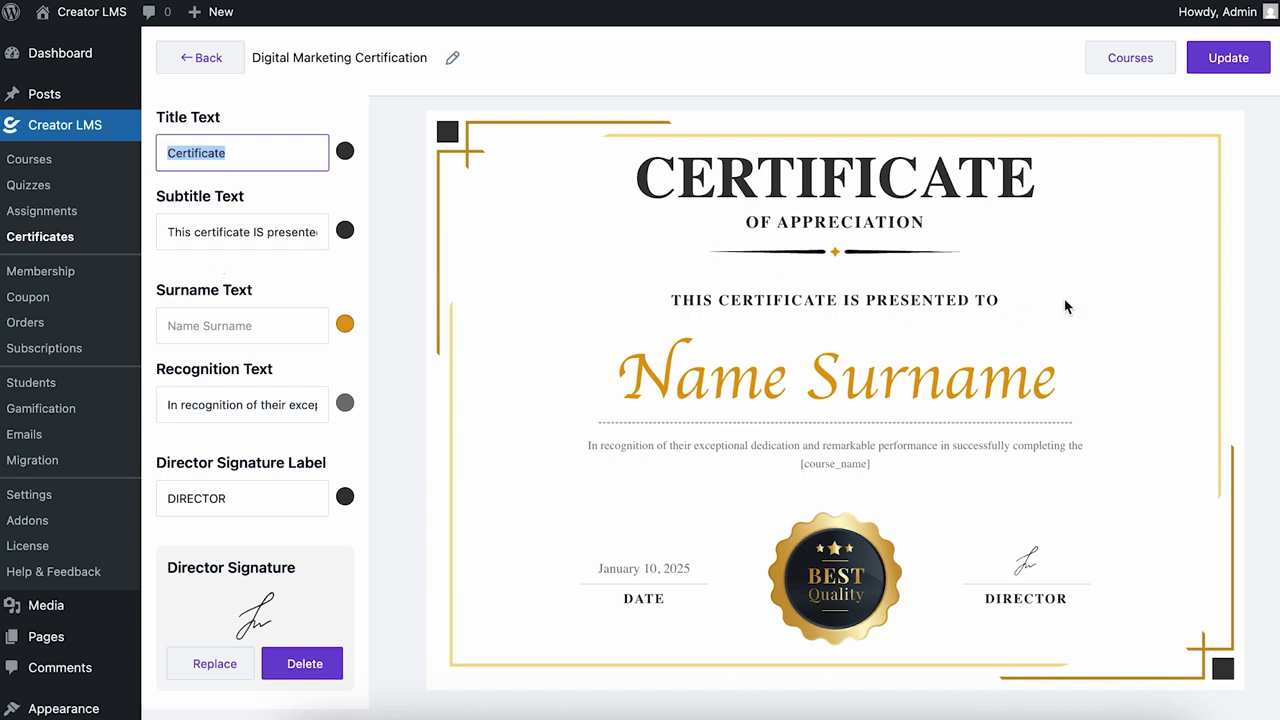
{"action": "double_click", "coordinate": [258, 234]}
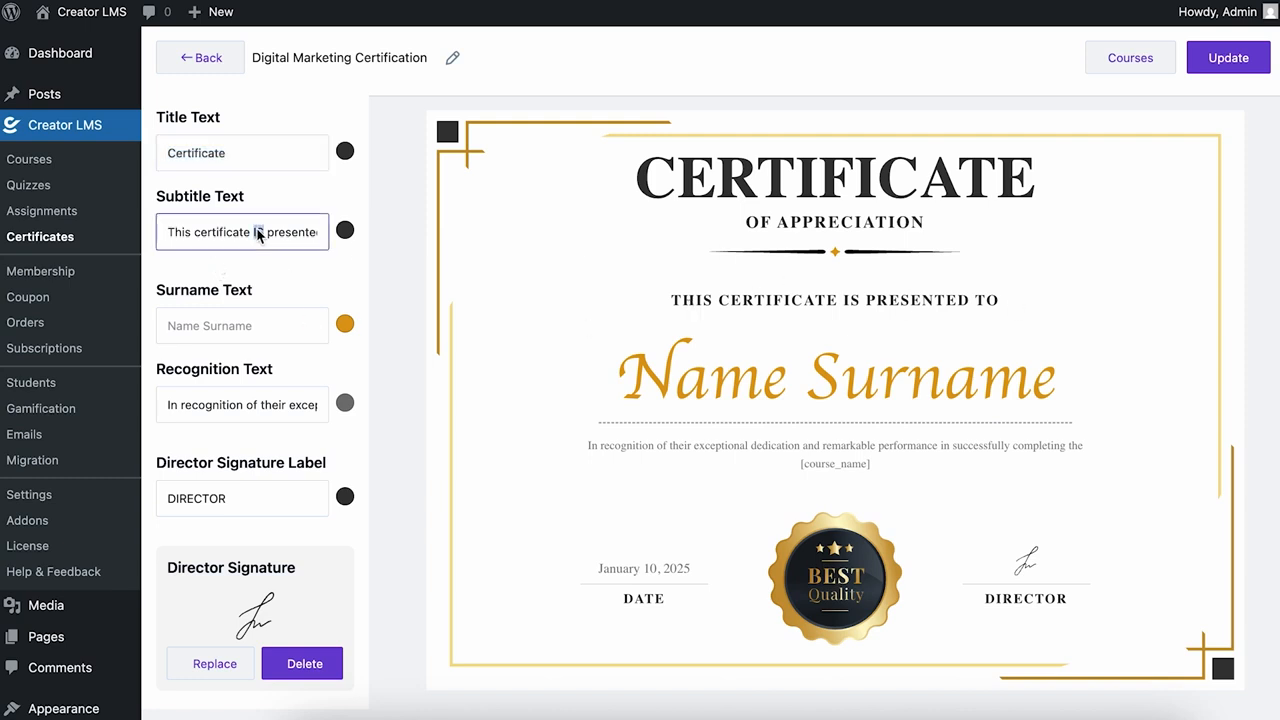
{"action": "key", "text": "ctrl+a"}
{"action": "key", "text": "BackSpace"}
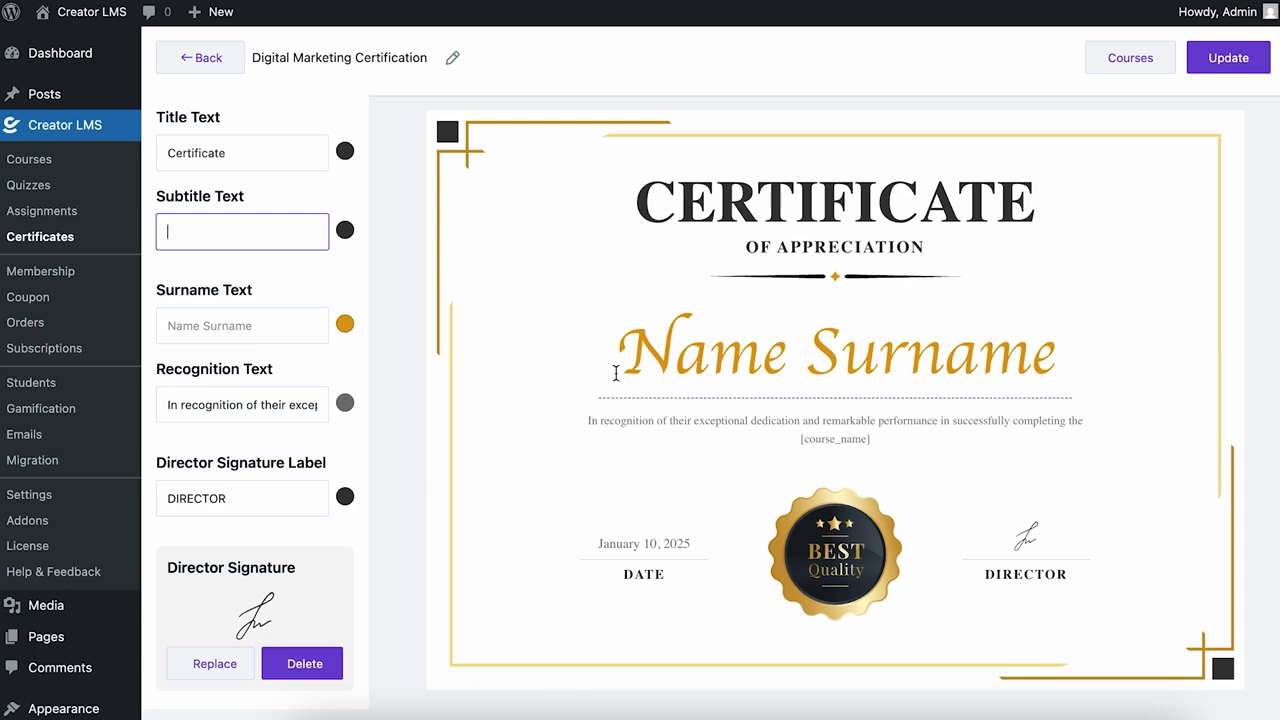
{"action": "type", "text": "This reco"}
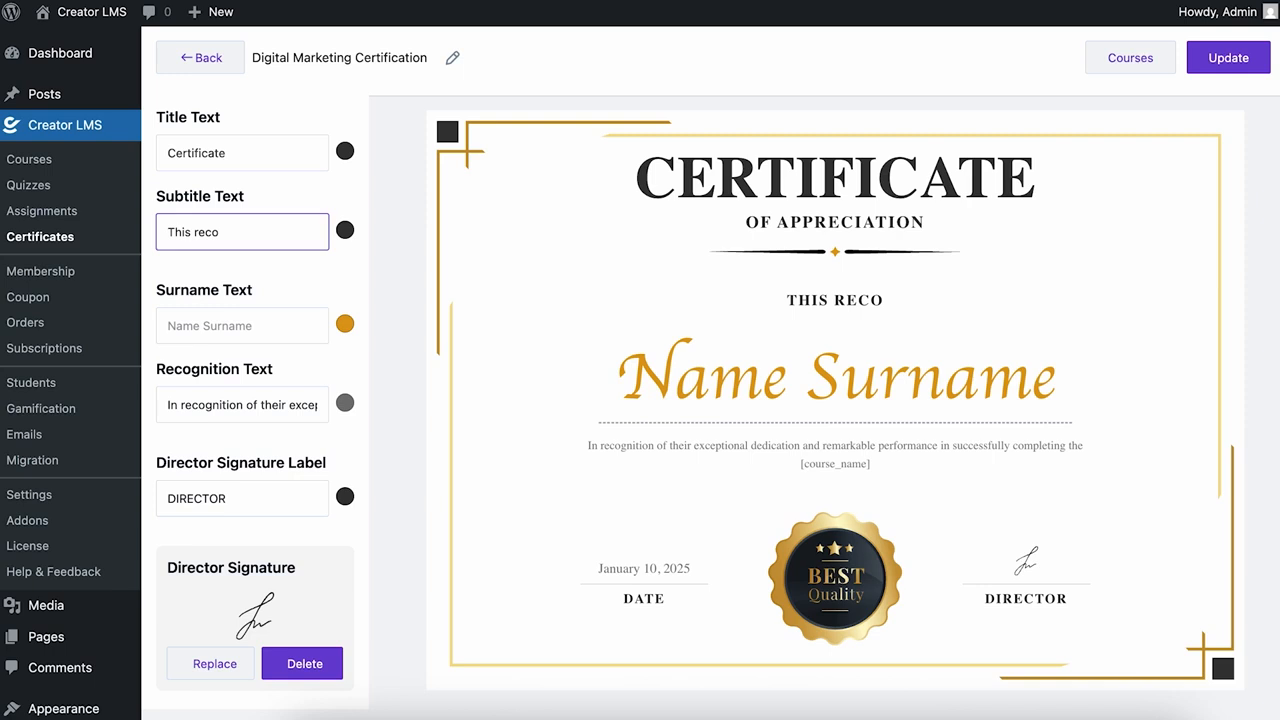
{"action": "type", "text": "g"}
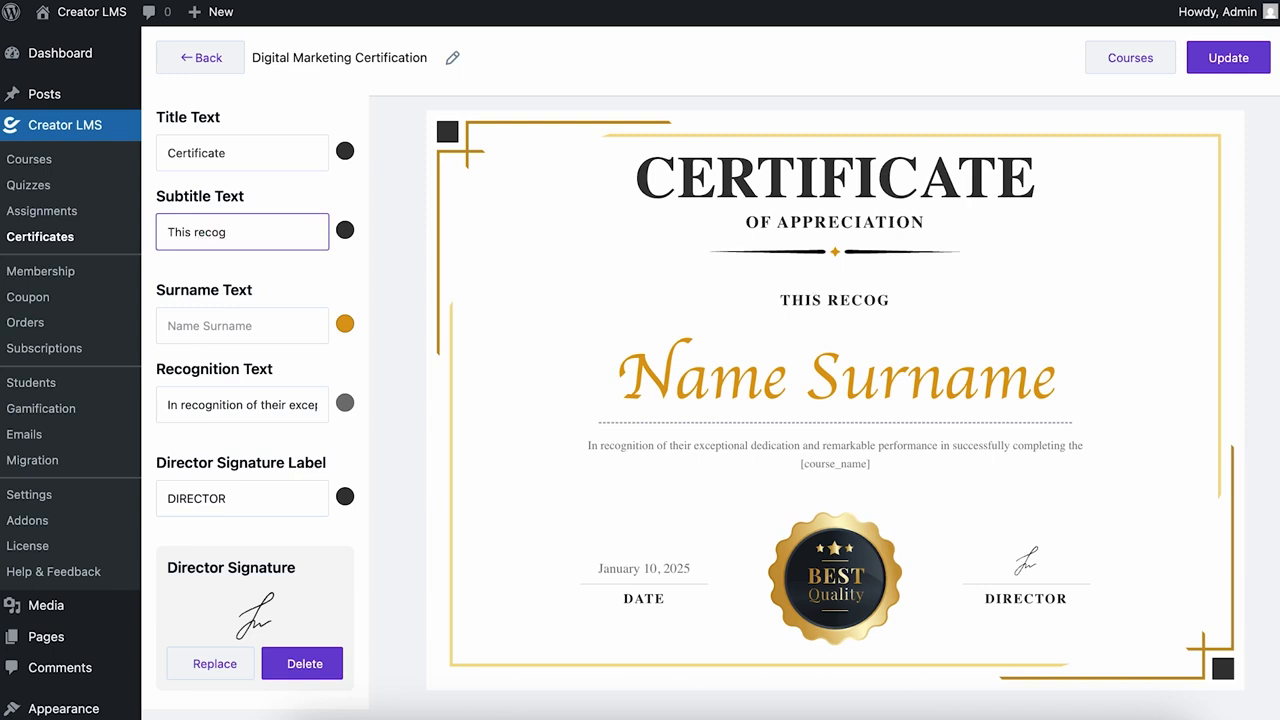
{"action": "type", "text": "nition i"}
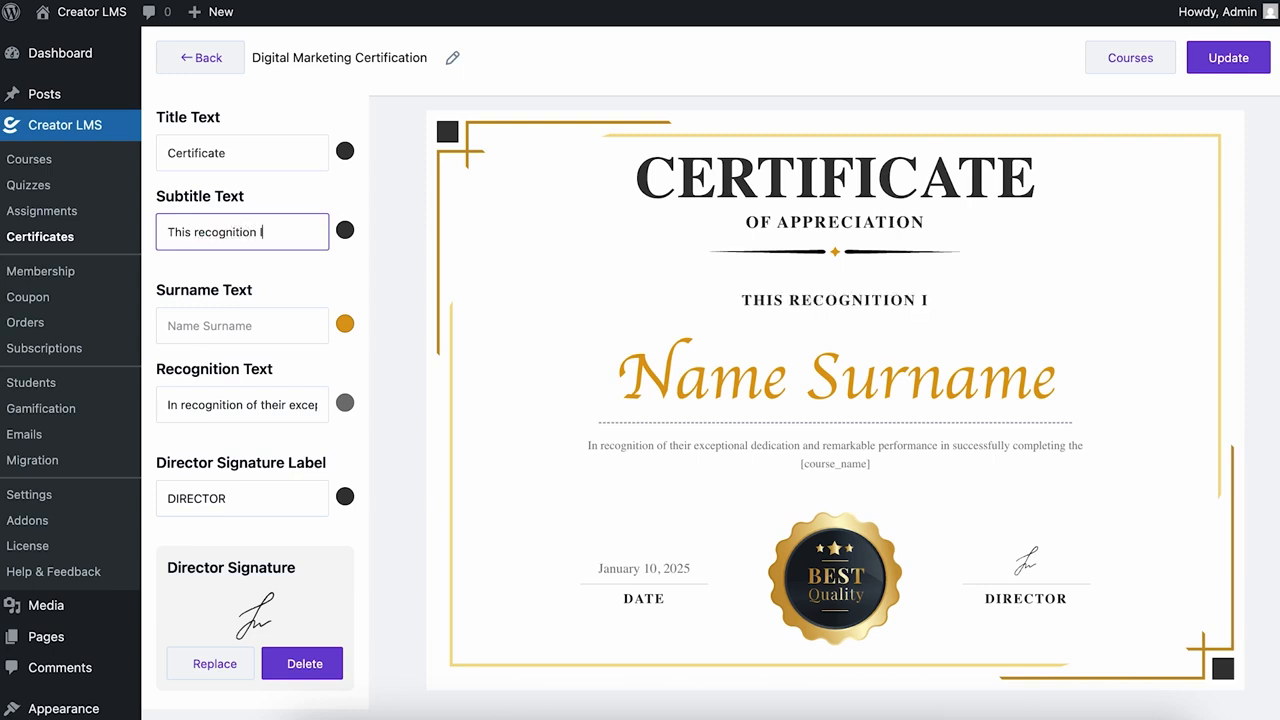
{"action": "type", "text": "s present"}
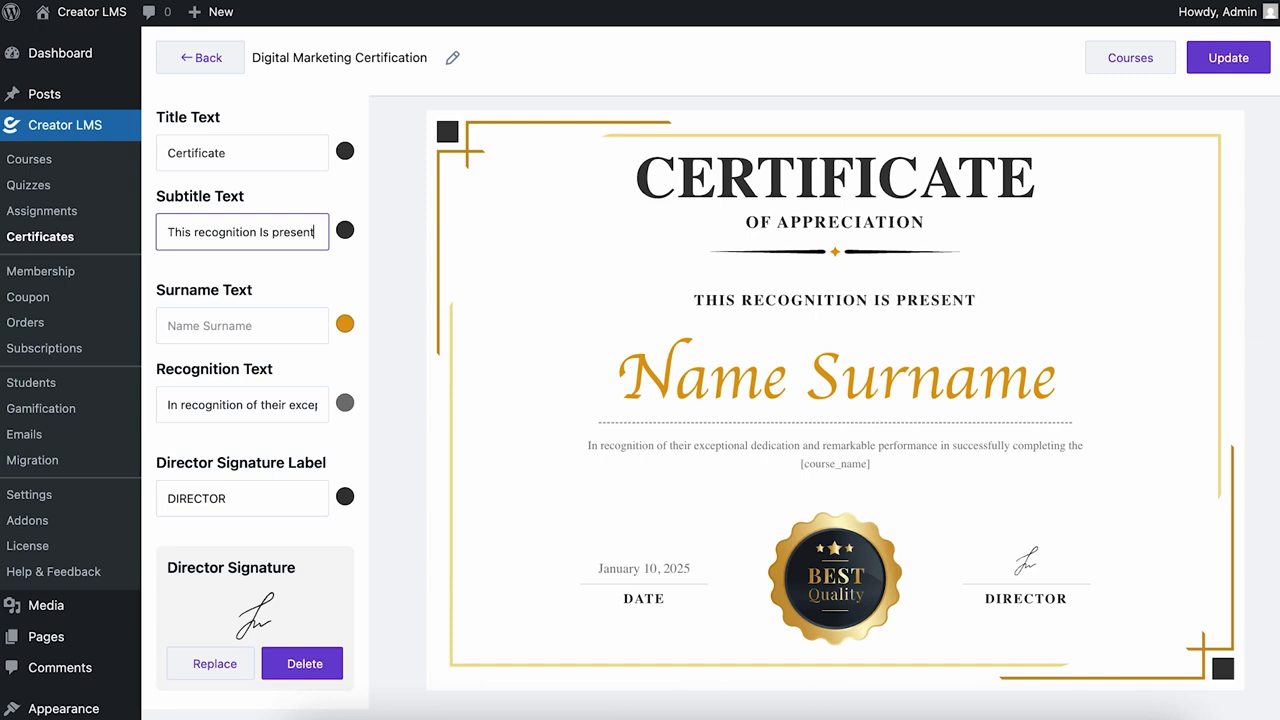
{"action": "type", "text": "ed to"}
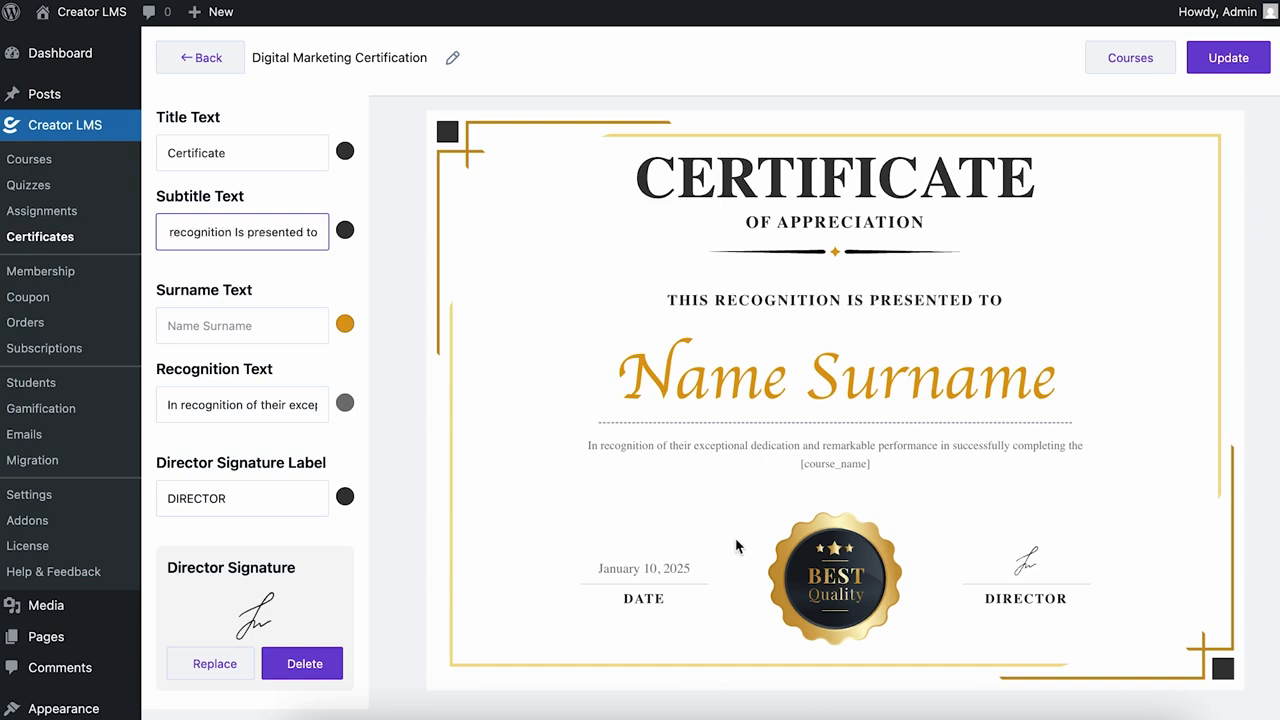
{"action": "type", "text": ","}
{"action": "left_click", "coordinate": [249, 346]}
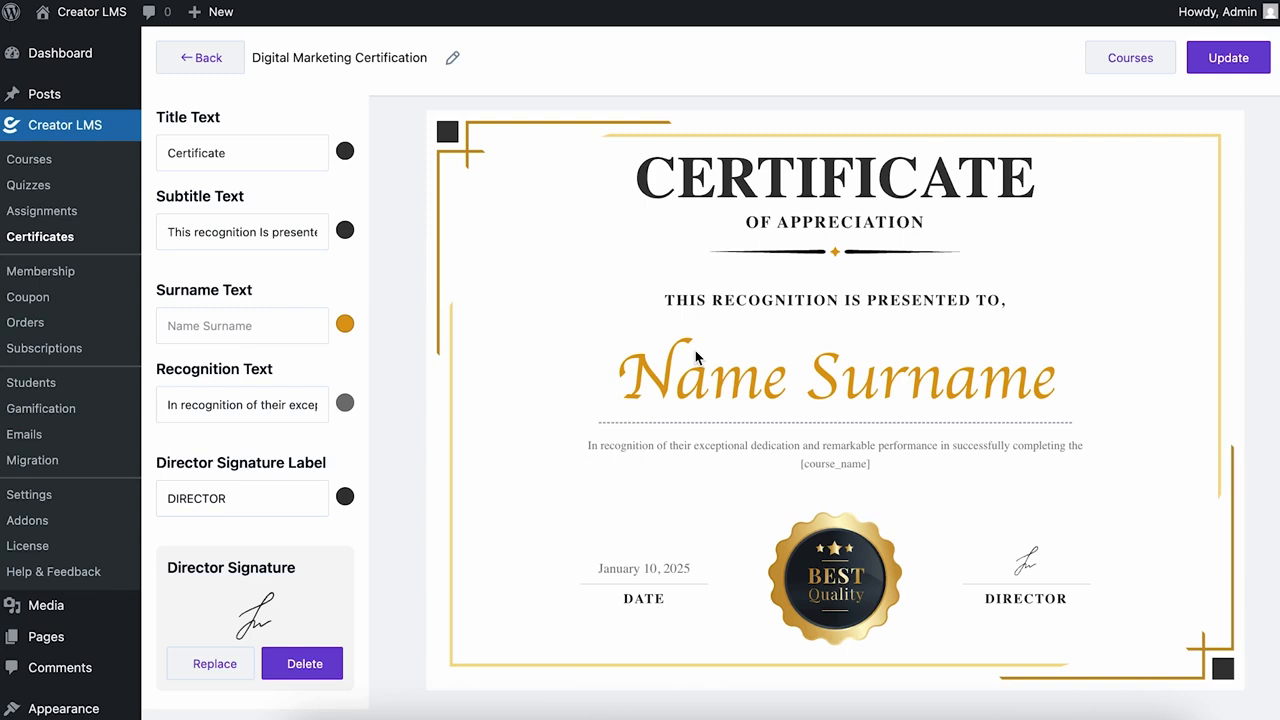
Change the colour of the certificate's surname text to purple, about #8718DE
{"action": "left_click", "coordinate": [345, 324]}
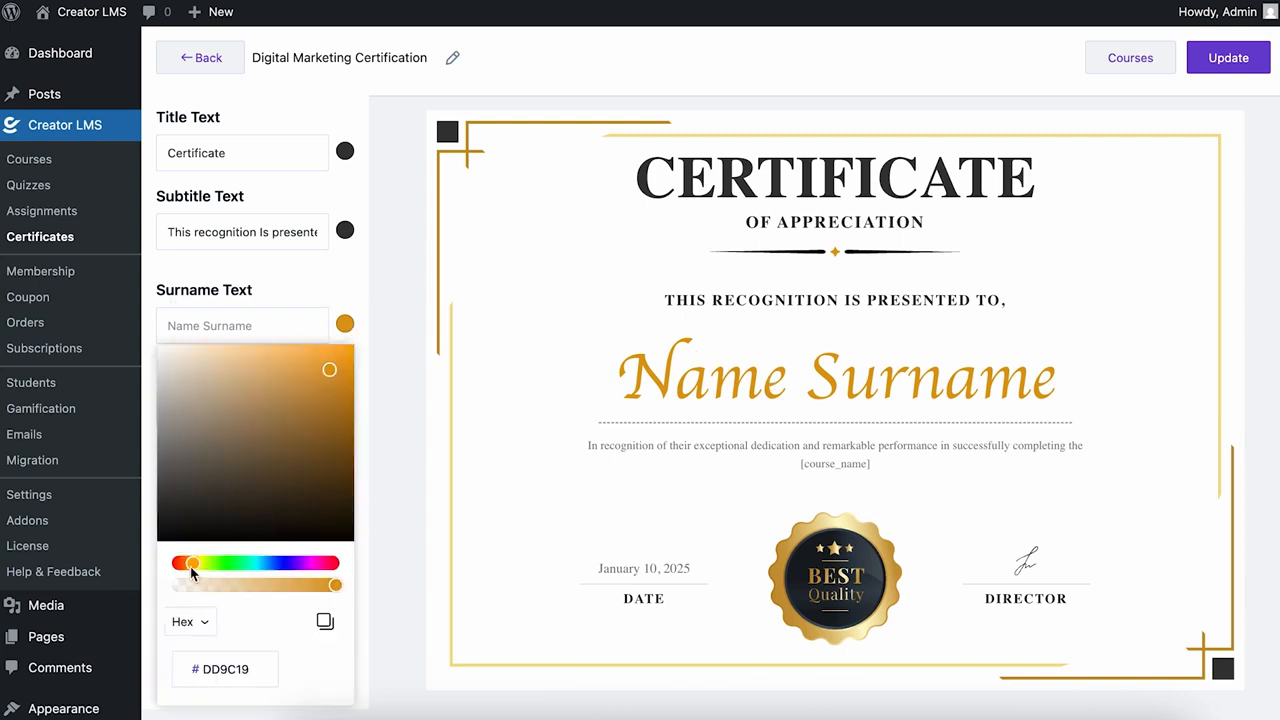
{"action": "left_click_drag", "start_coordinate": [191, 567], "coordinate": [298, 566]}
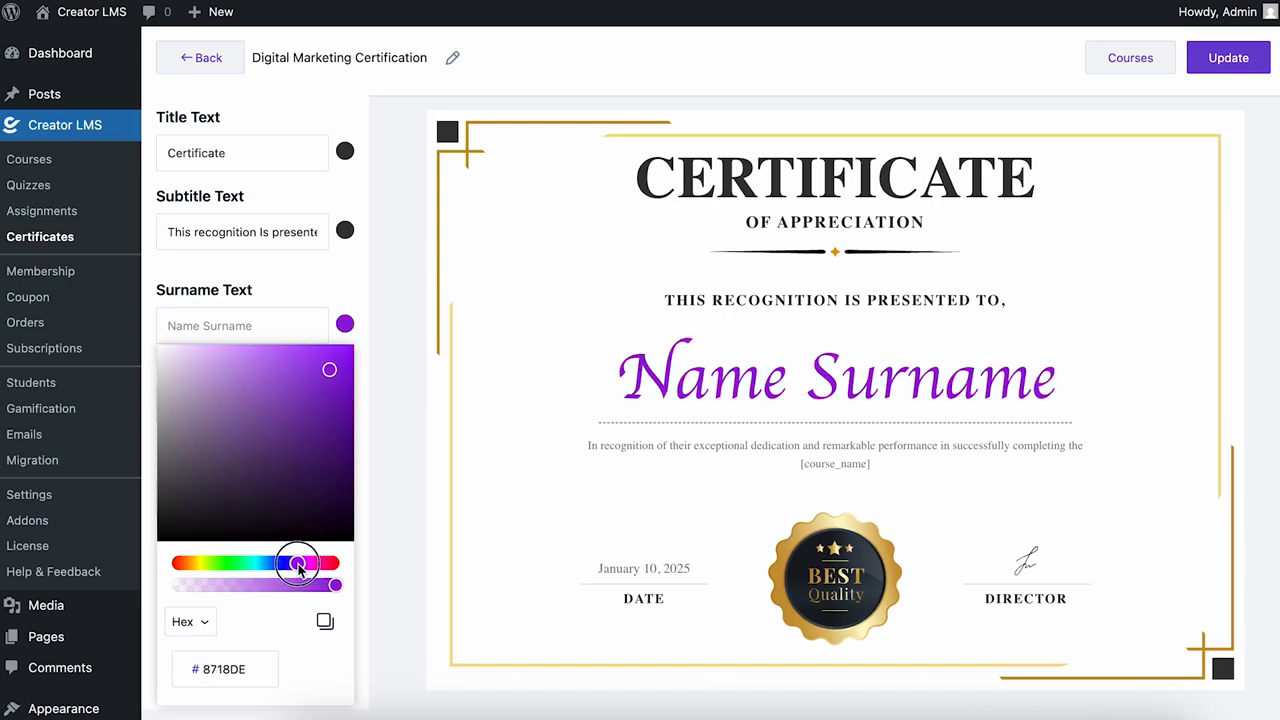
{"action": "left_click", "coordinate": [351, 288]}
Set the director signature label on the certificate to "Manager"
{"action": "scroll", "coordinate": [224, 392], "scroll_direction": "down", "scroll_amount": 5}
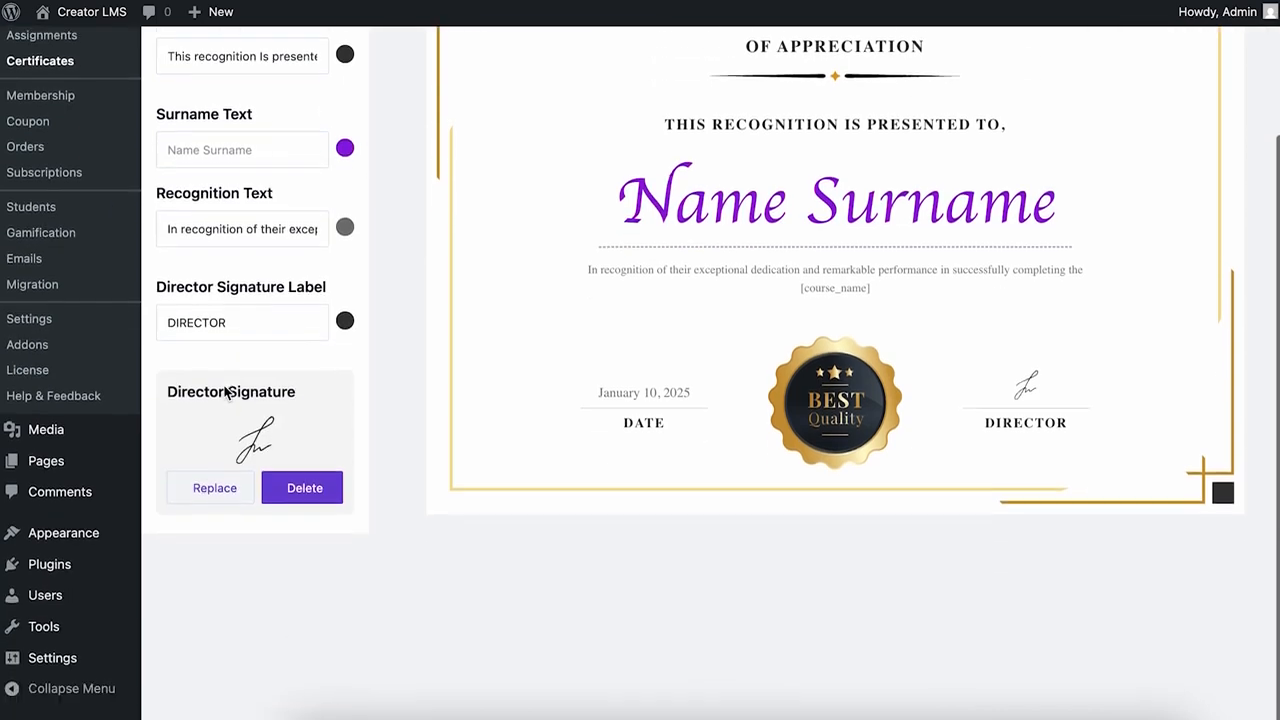
{"action": "scroll", "coordinate": [224, 392], "scroll_direction": "up", "scroll_amount": 3}
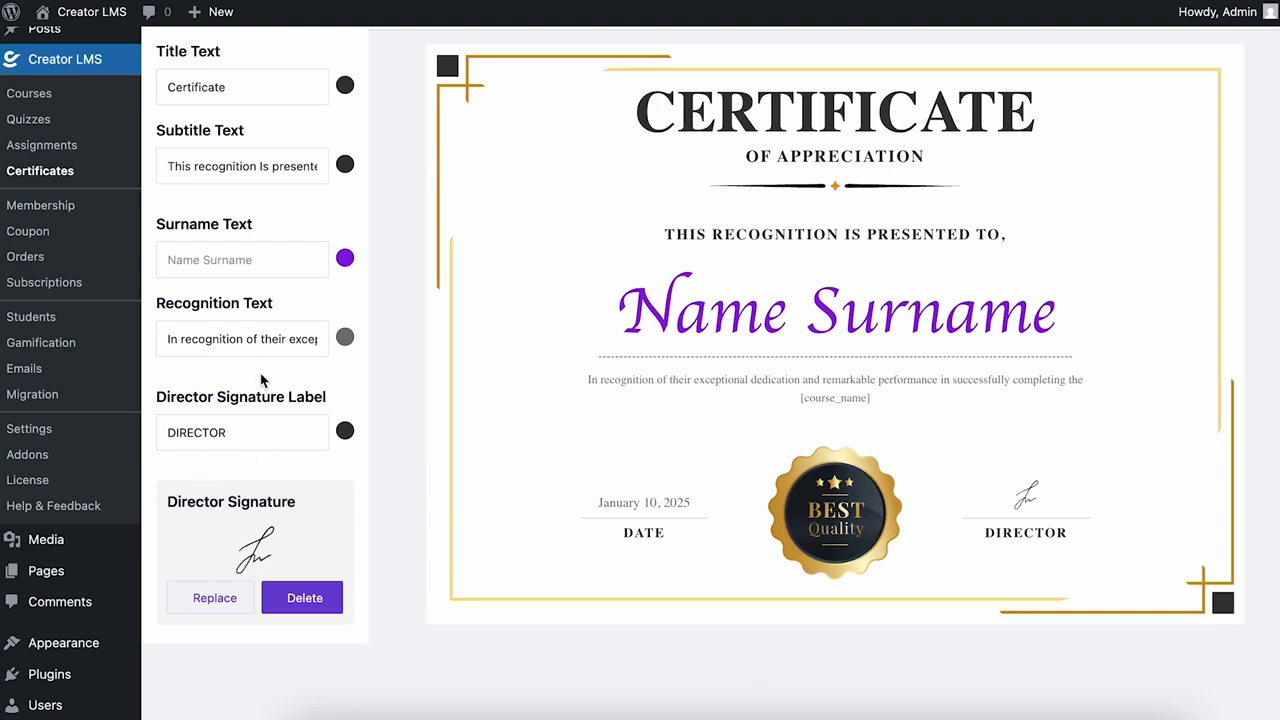
{"action": "left_click", "coordinate": [235, 430]}
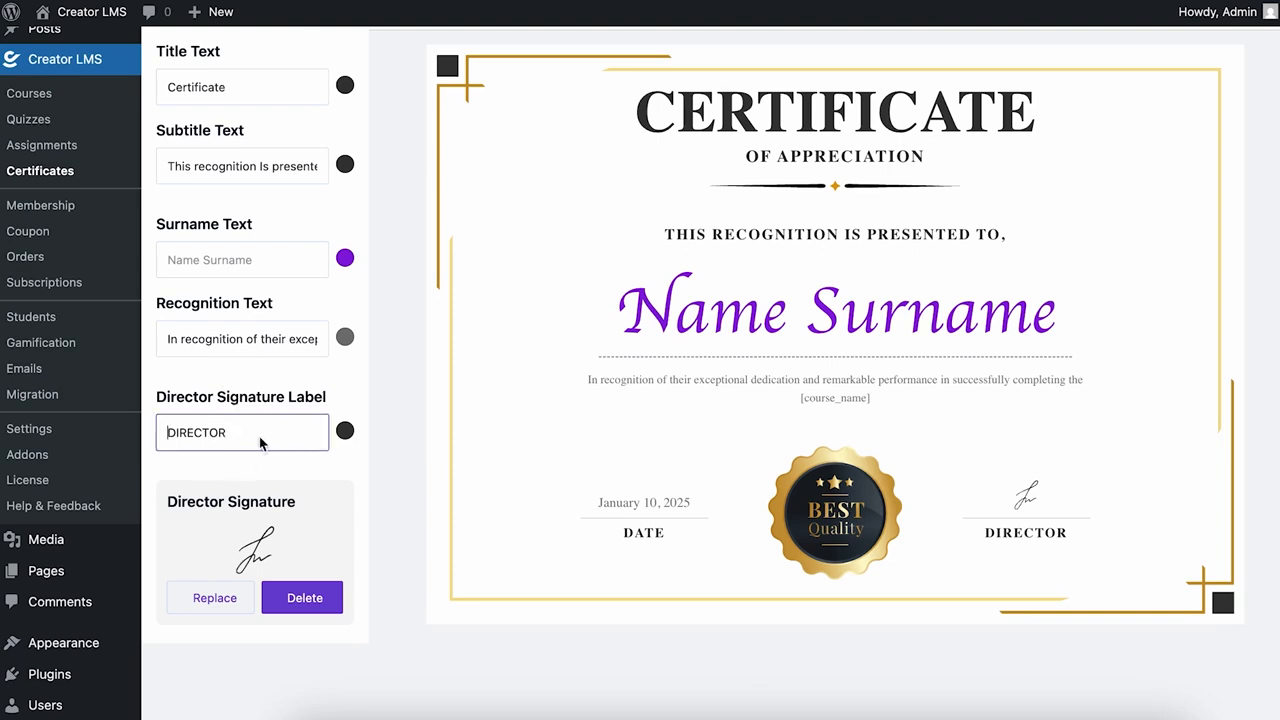
{"action": "type", "text": "Te"}
{"action": "key", "text": "ctrl+a"}
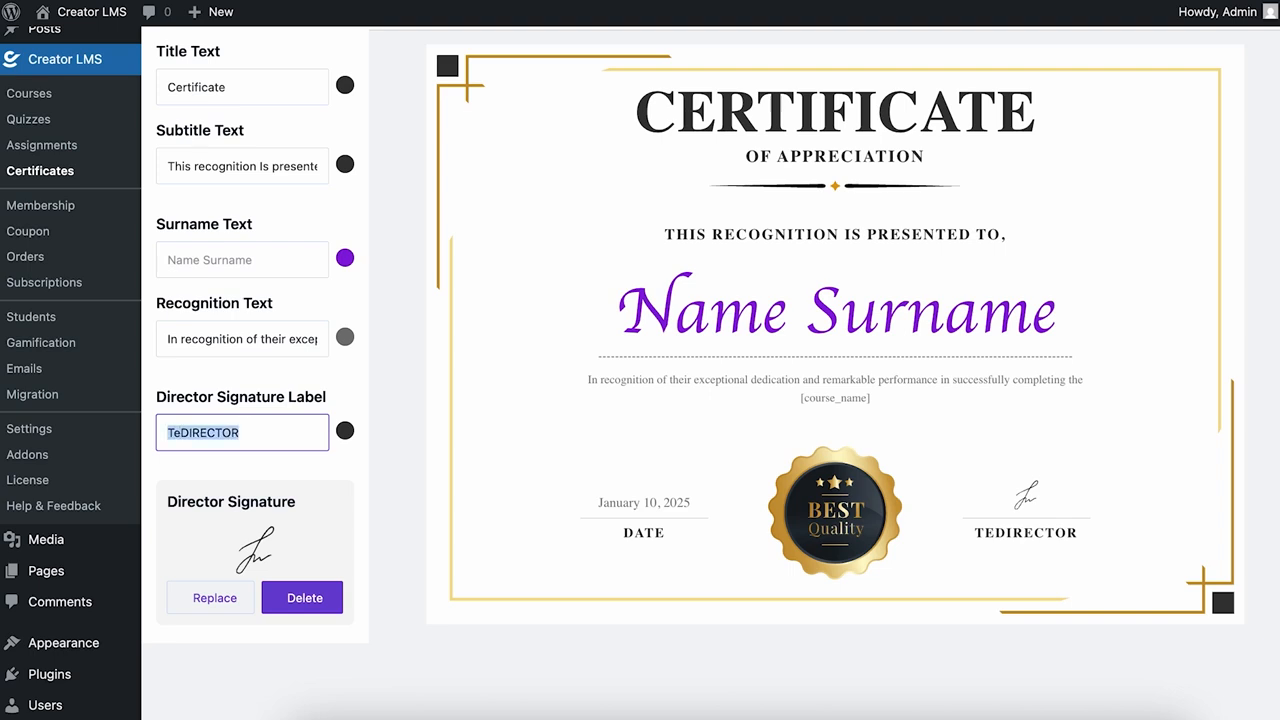
{"action": "type", "text": "Teacher"}
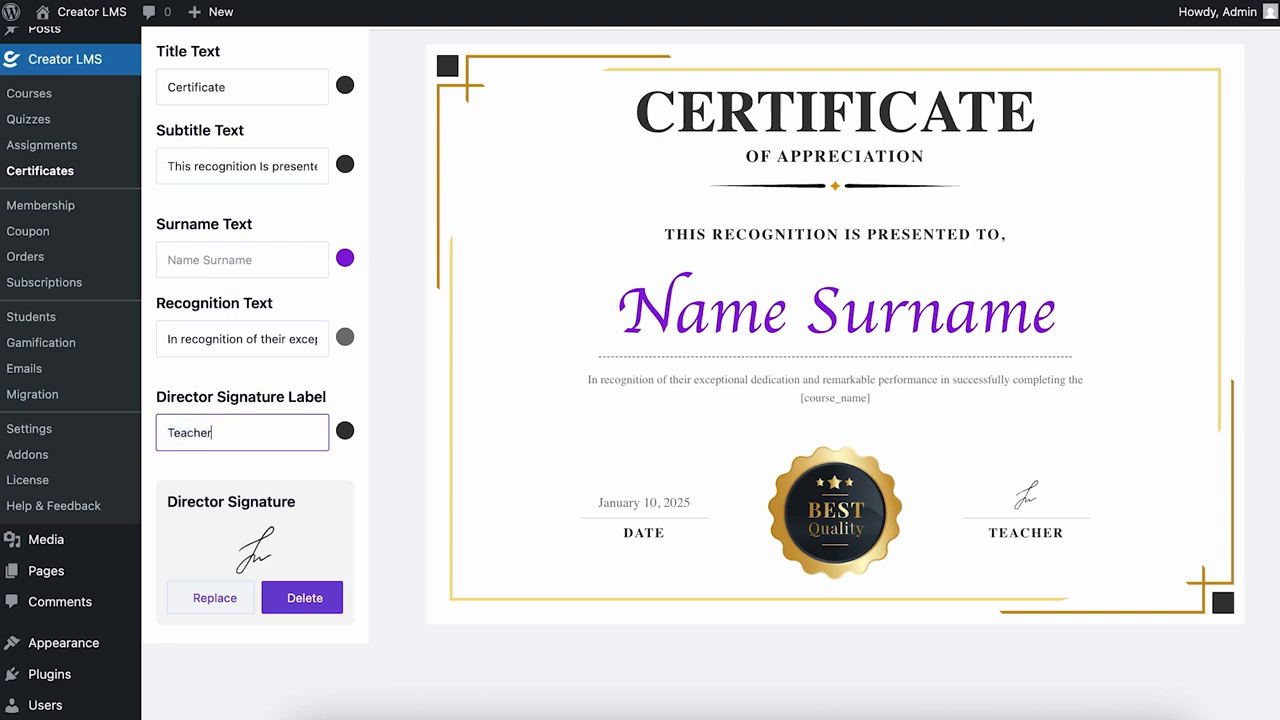
{"action": "key", "text": "ctrl+a"}
{"action": "type", "text": "Ma"}
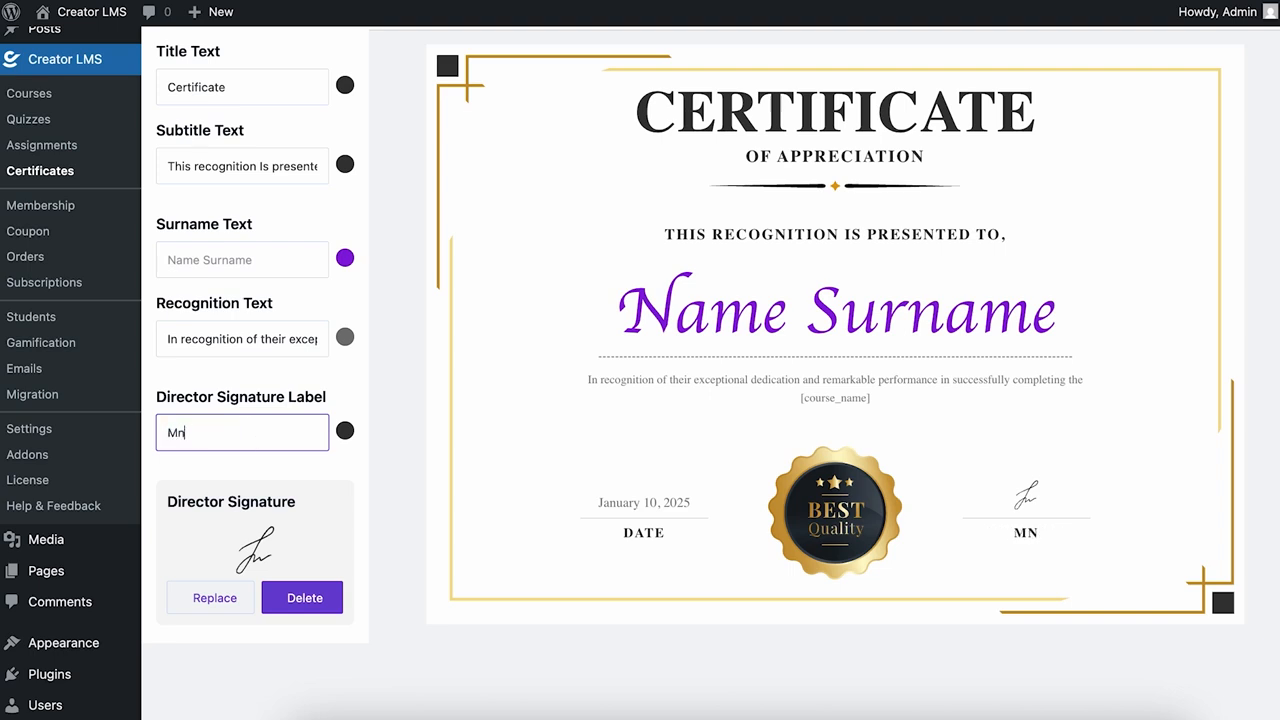
{"action": "type", "text": "nager"}
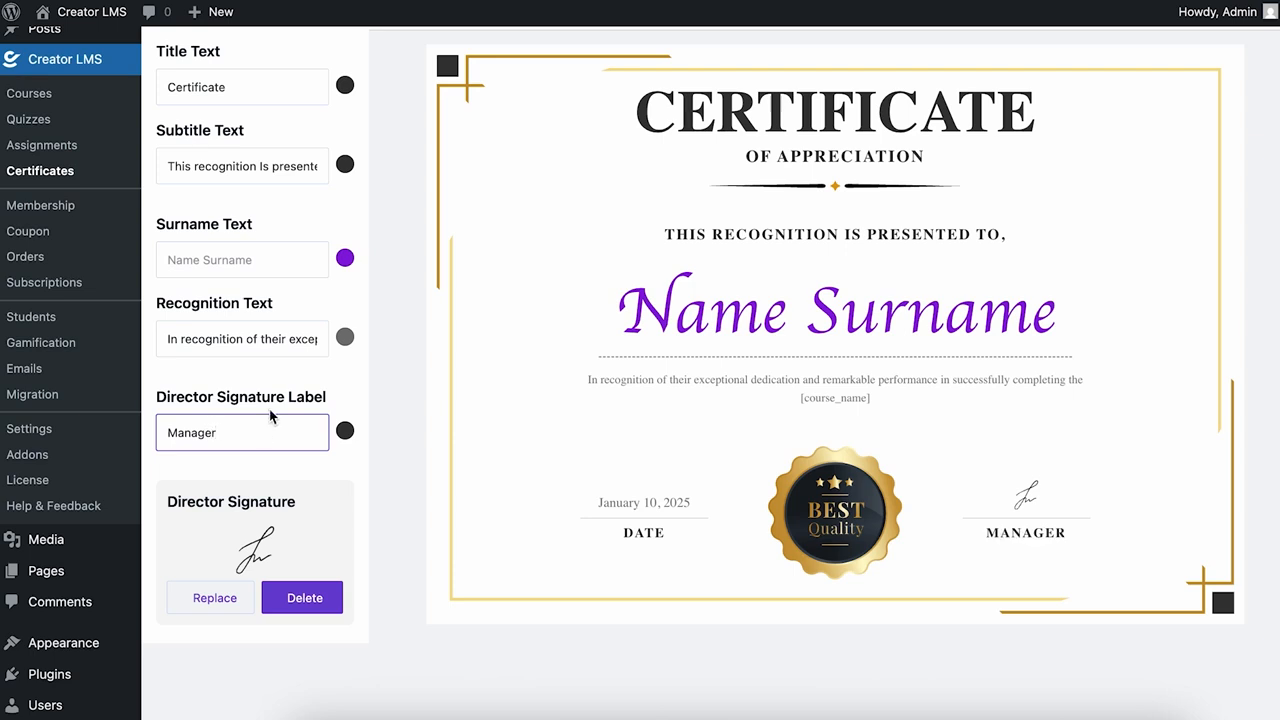
Read through the certificate's full recognition text, including the [course_name] placeholder, without editing it
{"action": "left_click", "coordinate": [273, 337]}
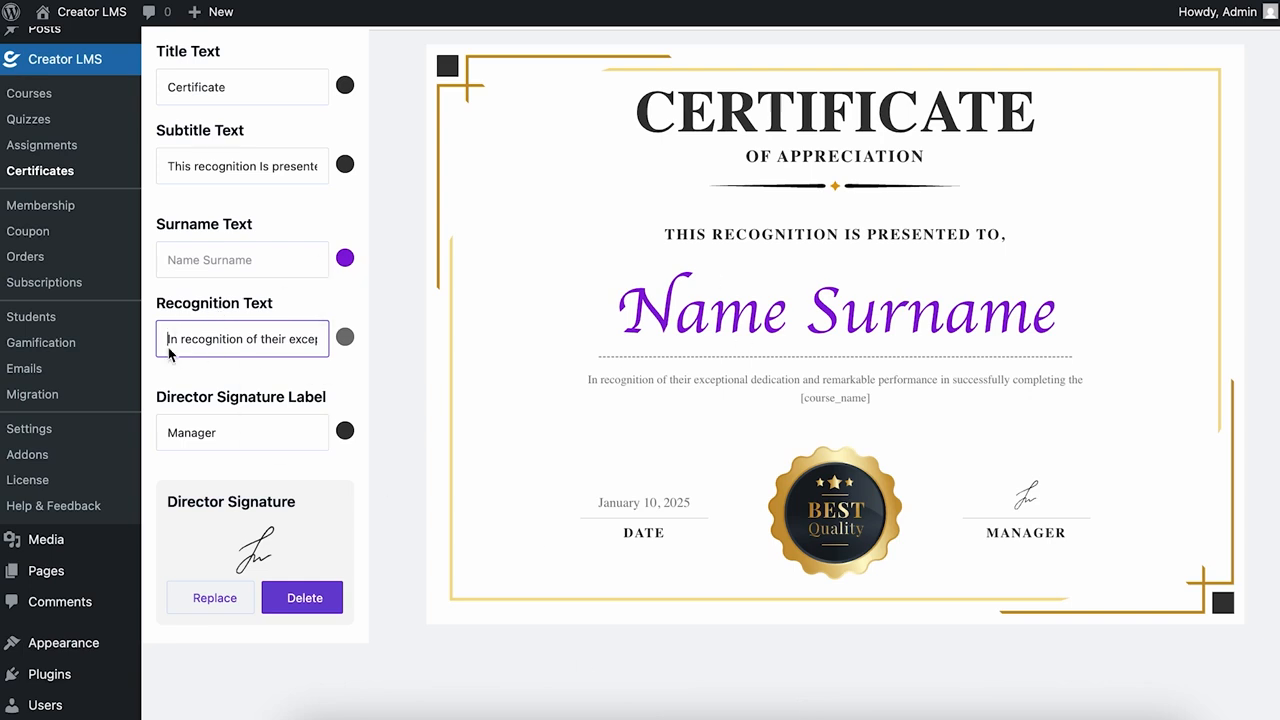
{"action": "left_click_drag", "start_coordinate": [168, 349], "coordinate": [209, 341]}
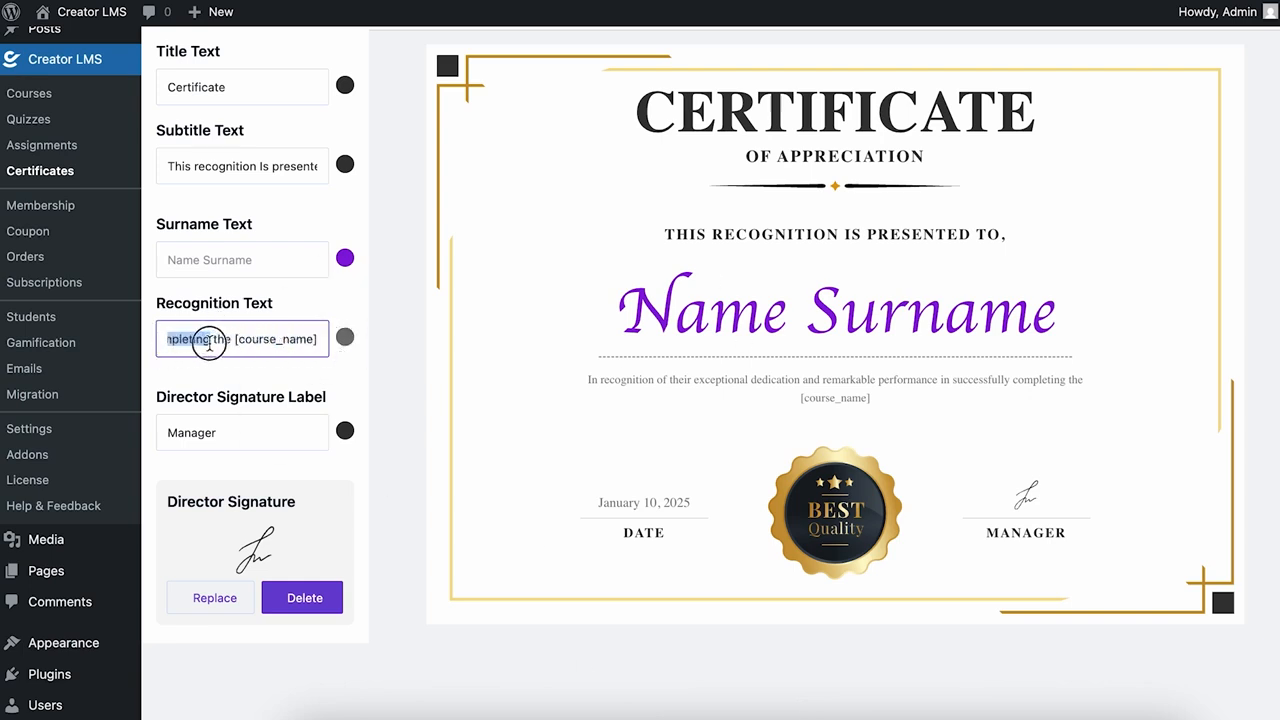
{"action": "double_click", "coordinate": [223, 341]}
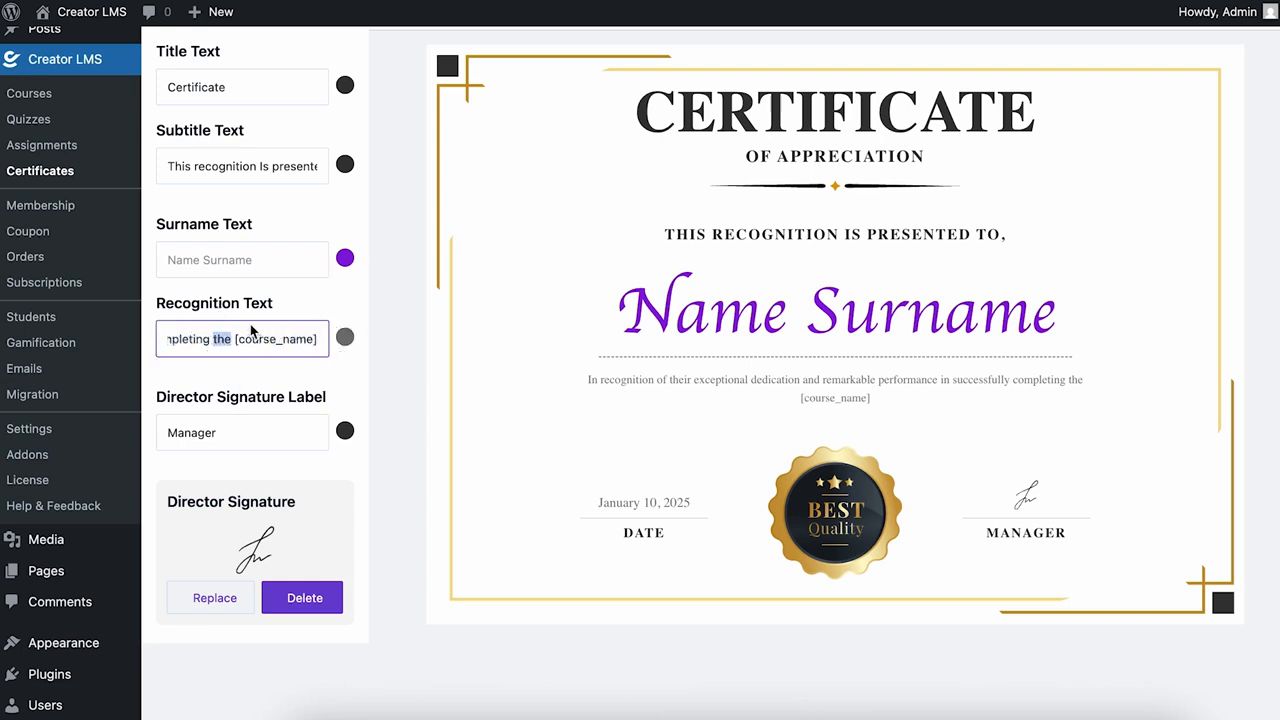
{"action": "left_click_drag", "start_coordinate": [286, 338], "coordinate": [193, 345]}
{"action": "left_click", "coordinate": [235, 347]}
{"action": "double_click", "coordinate": [213, 338]}
{"action": "scroll", "coordinate": [213, 338], "scroll_direction": "left", "scroll_amount": 2}
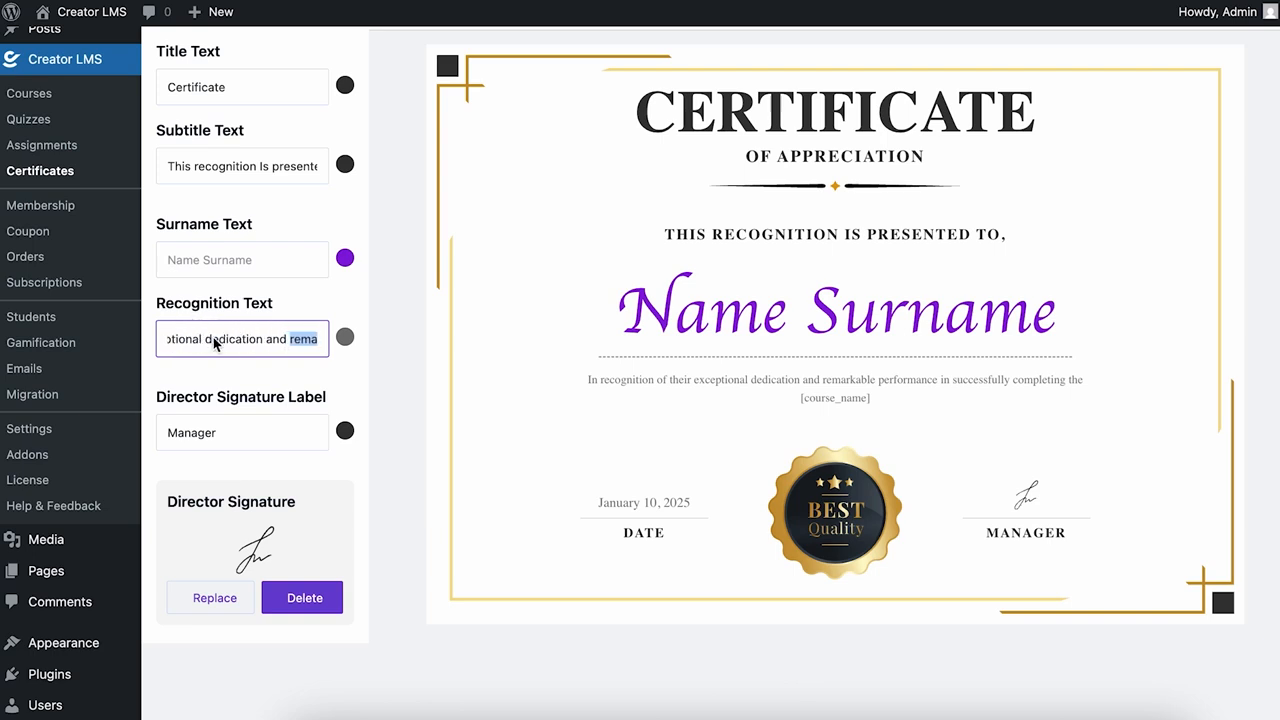
{"action": "scroll", "coordinate": [213, 337], "scroll_direction": "right", "scroll_amount": 3}
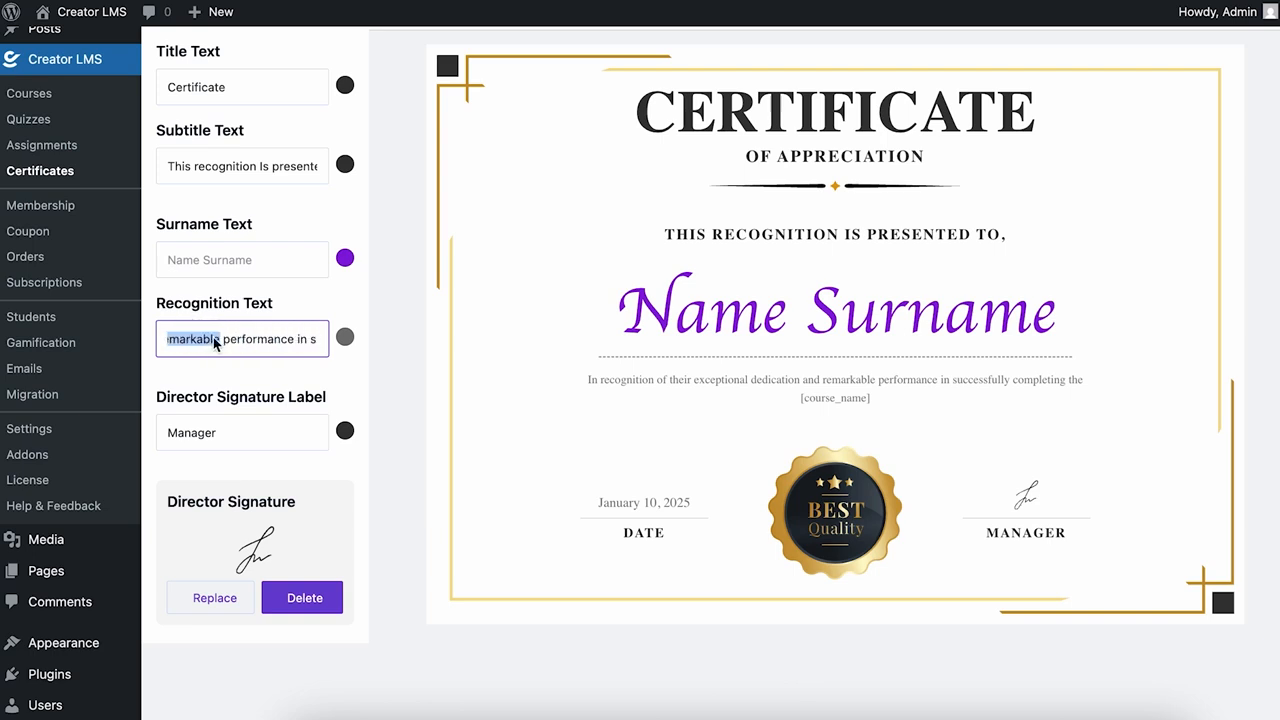
{"action": "left_click", "coordinate": [325, 387]}
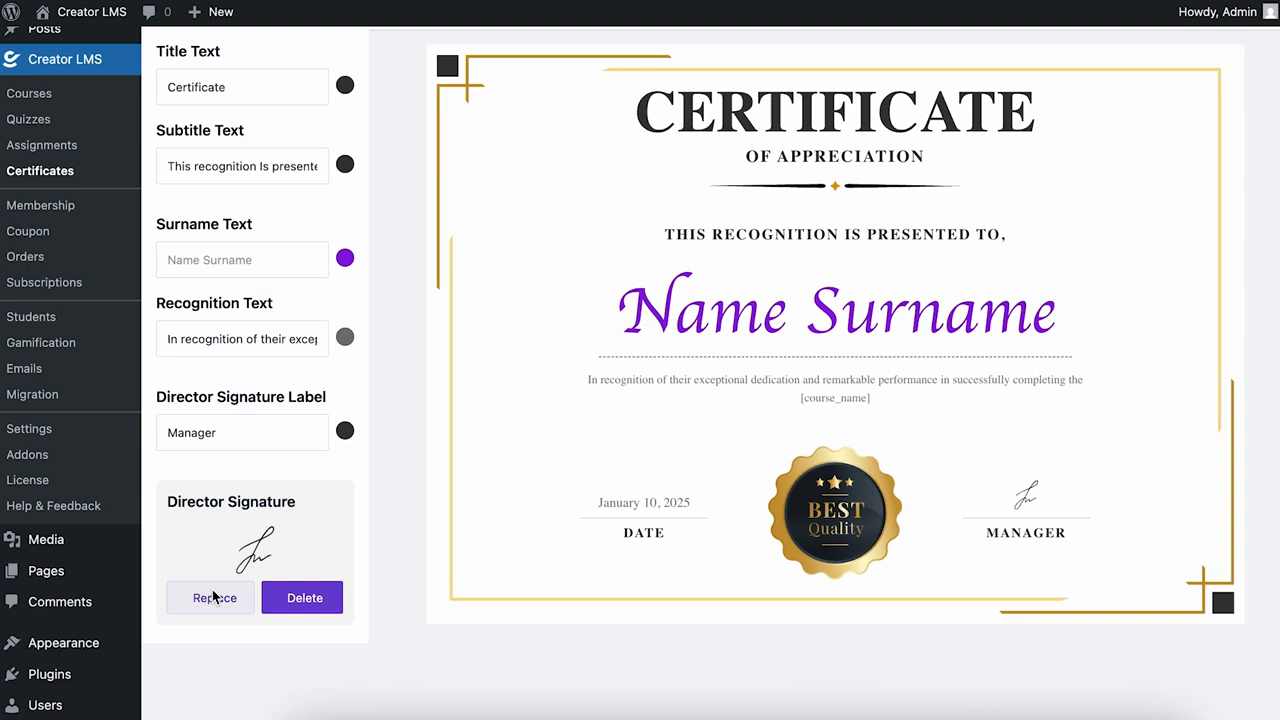
Assign the certificate to "Digital Marketing Bootcamp for Small Business Owners" and "Python Mastery: Advanced Techniques for Absolute Beginners" and save the selection
{"action": "scroll", "coordinate": [281, 332], "scroll_direction": "up", "scroll_amount": 1}
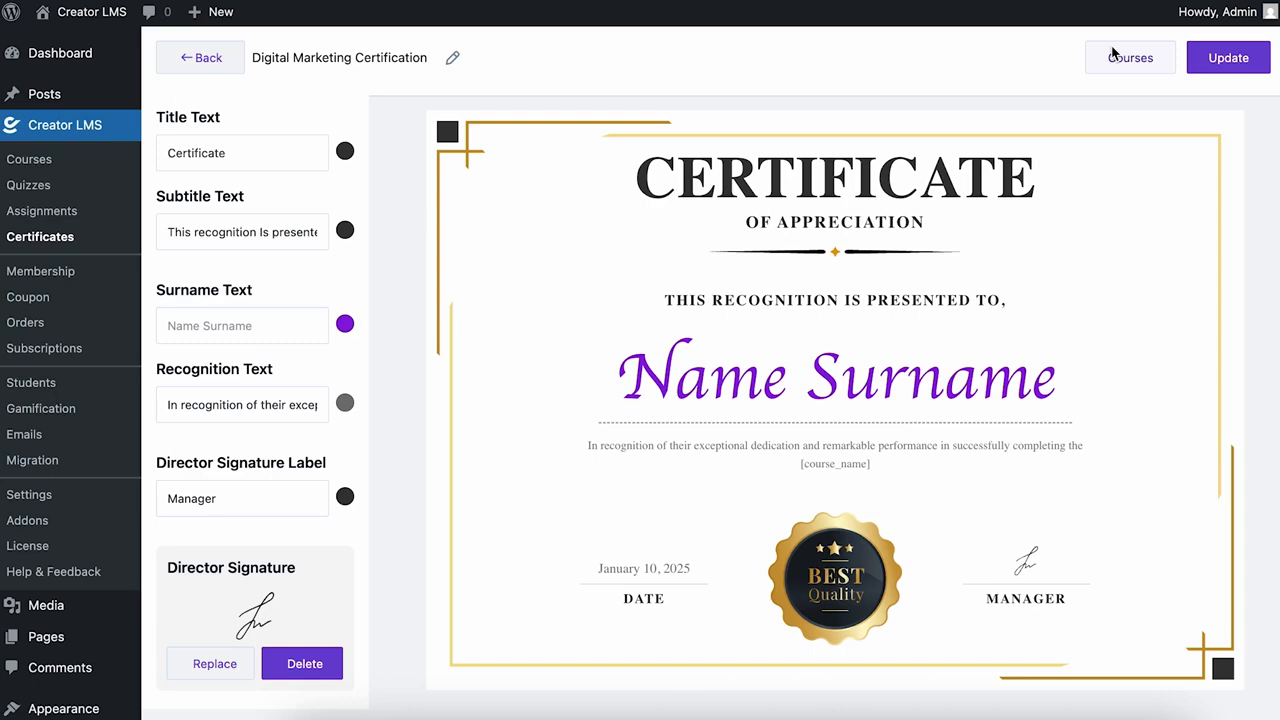
{"action": "left_click", "coordinate": [1141, 62]}
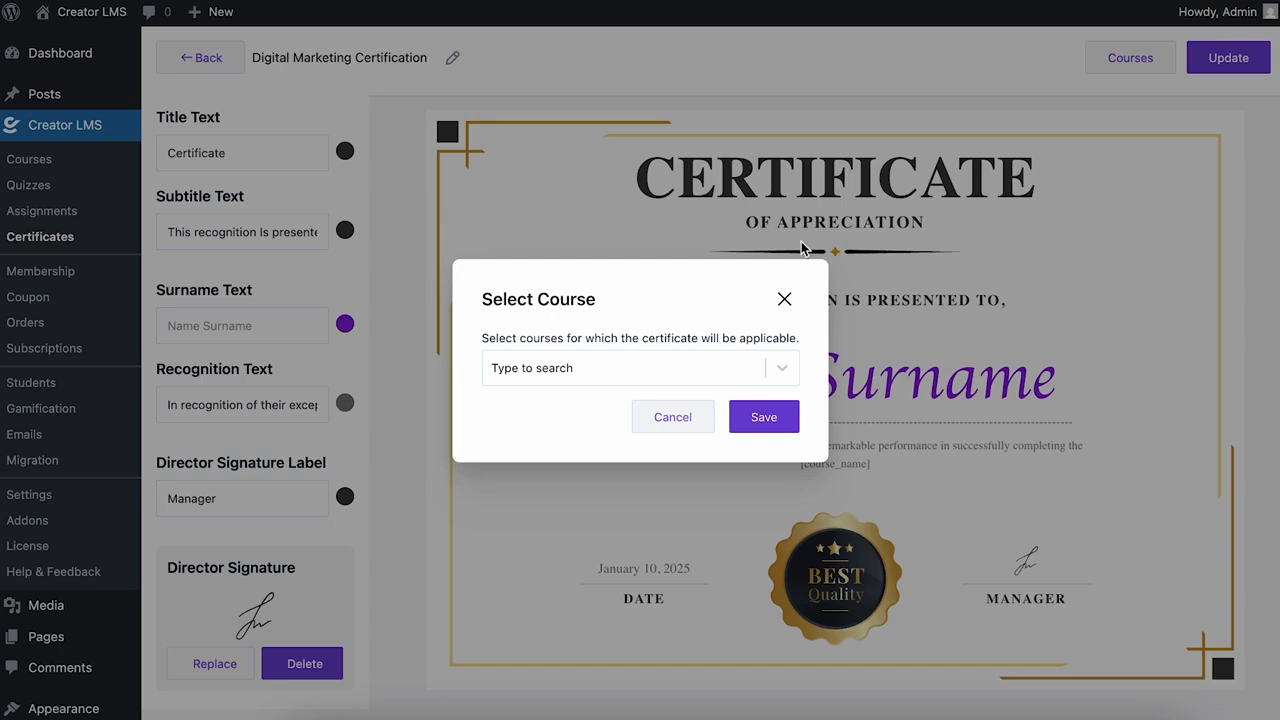
{"action": "left_click", "coordinate": [786, 368]}
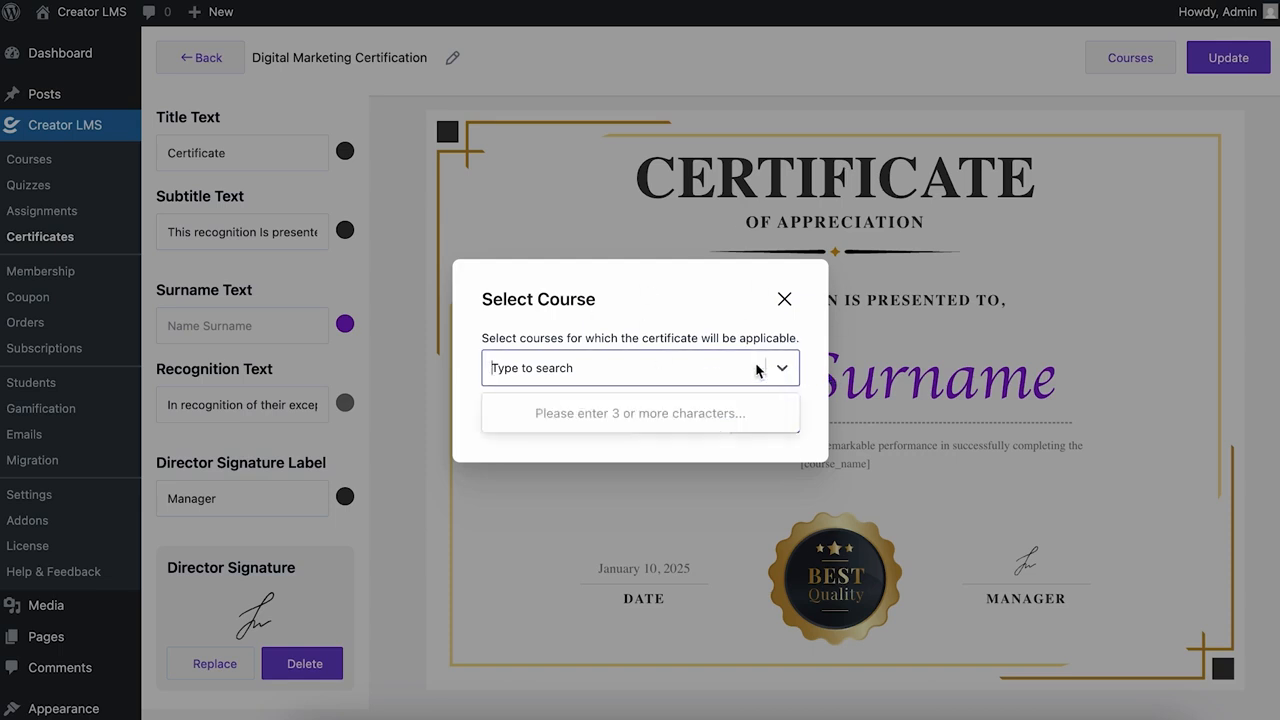
{"action": "type", "text": "dig"}
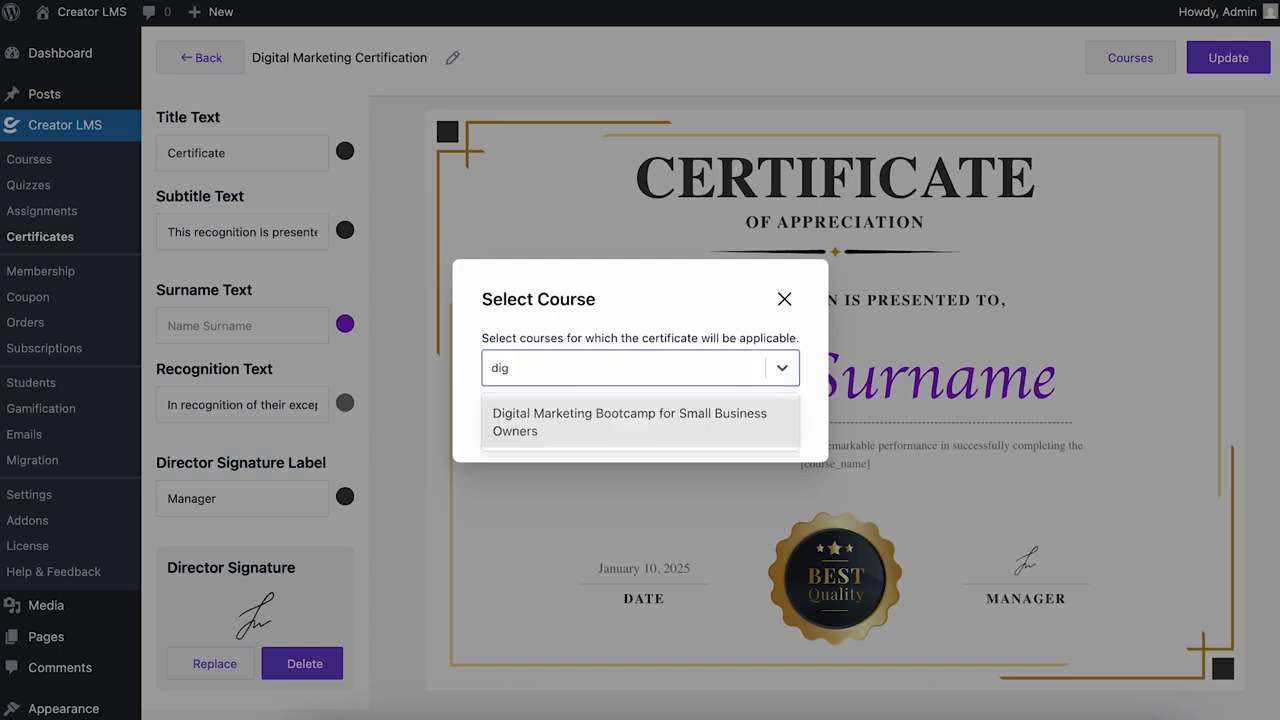
{"action": "left_click", "coordinate": [704, 424]}
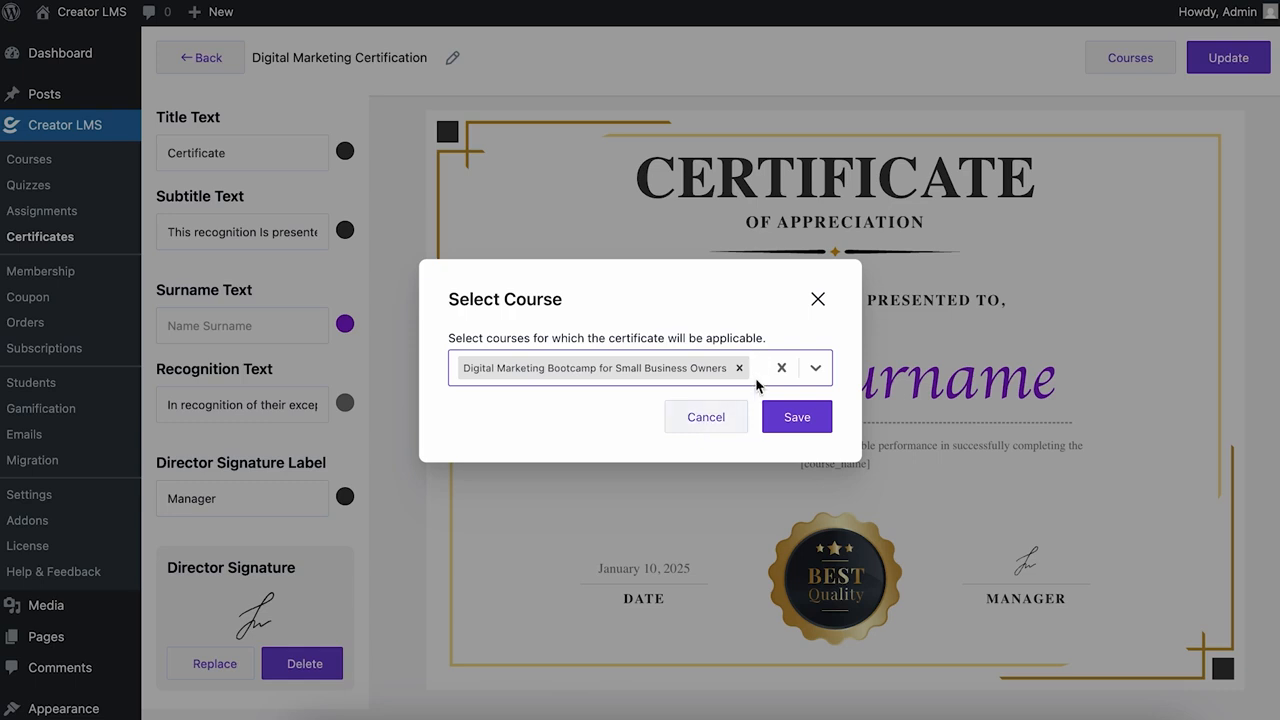
{"action": "type", "text": "pyth"}
{"action": "left_click", "coordinate": [737, 417]}
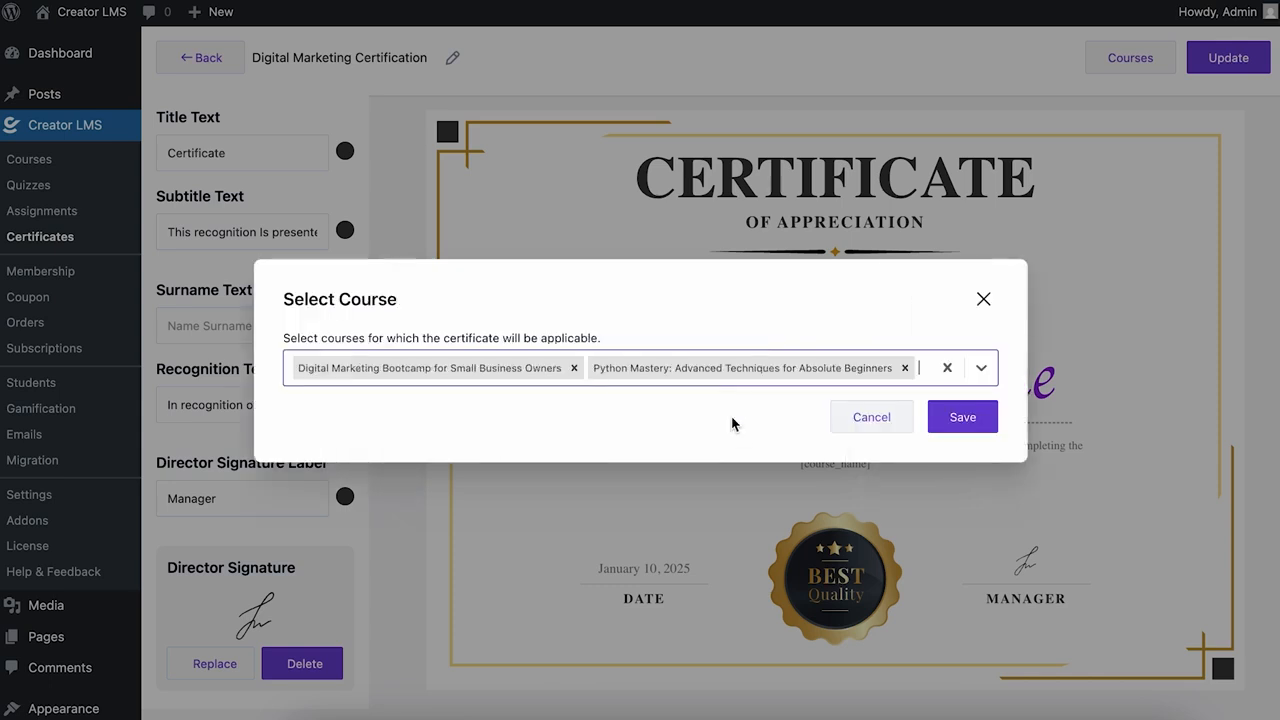
{"action": "left_click", "coordinate": [971, 429]}
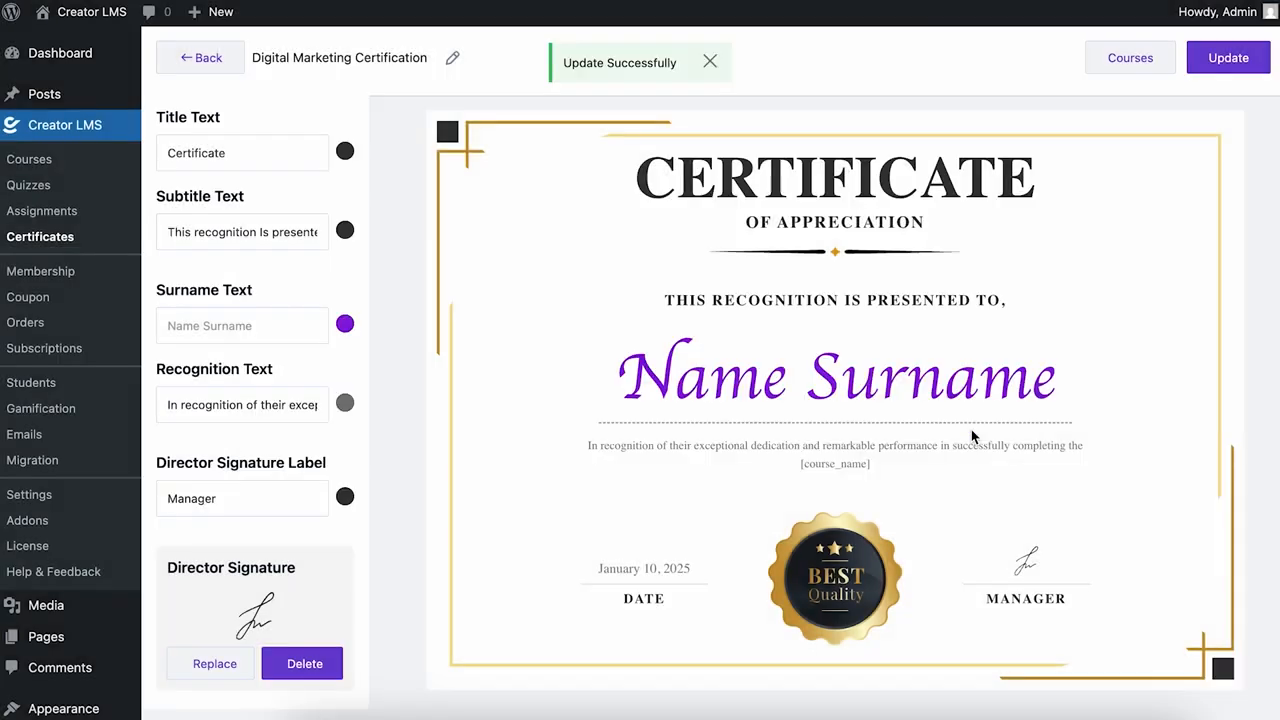
Update the certificate with its current design and return to the list of all certificates
{"action": "left_click", "coordinate": [1228, 55]}
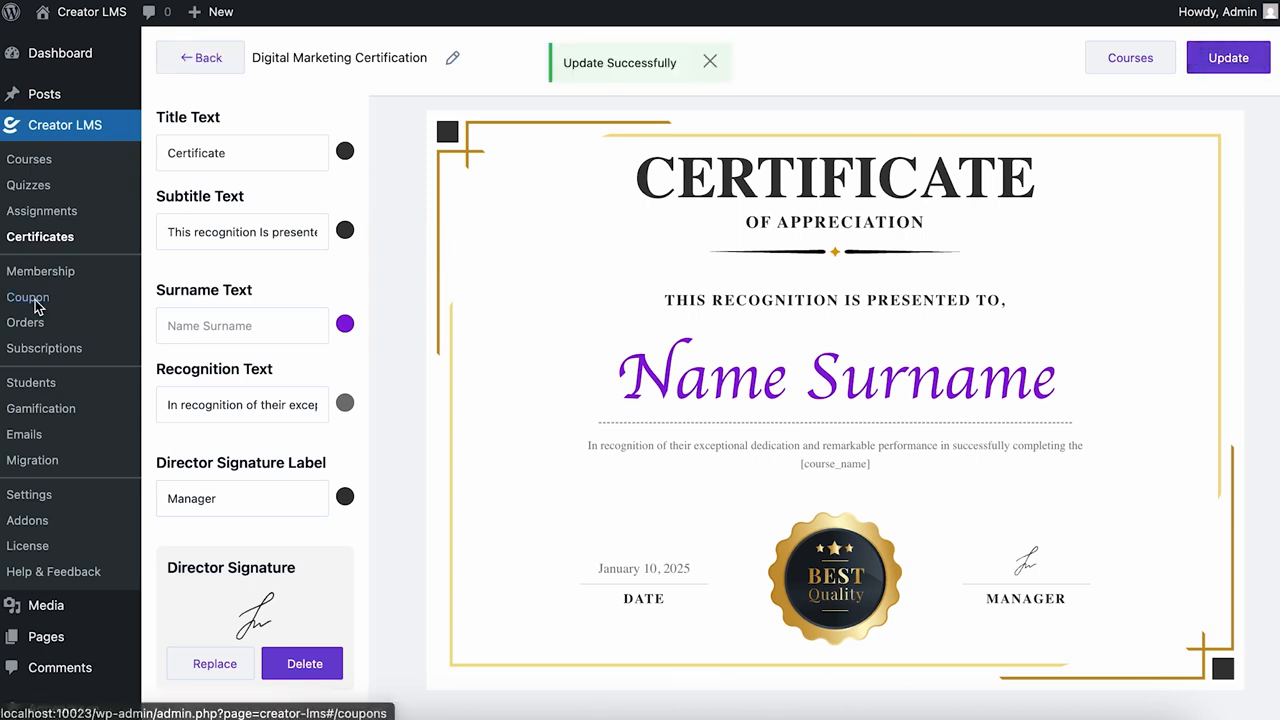
{"action": "left_click", "coordinate": [35, 239]}
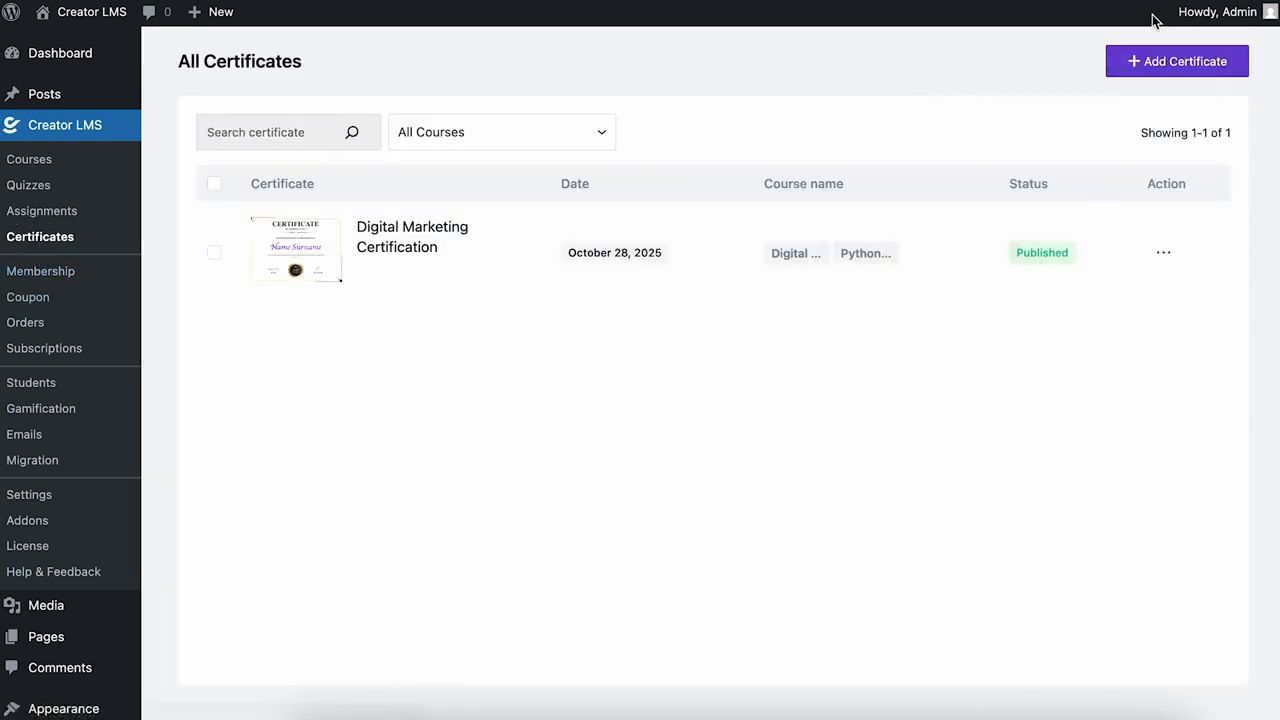